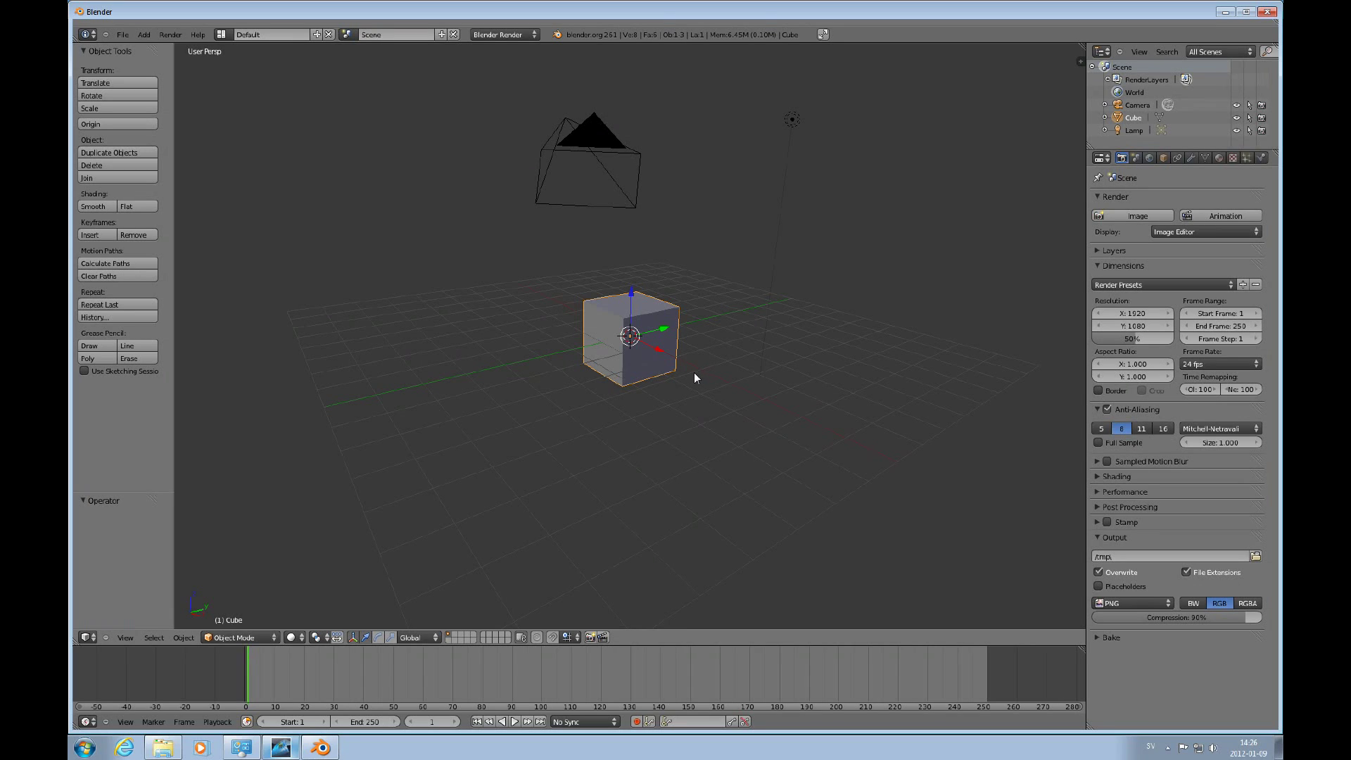
# Drag the cube along the X axis to location 0.269.
pyautogui.moveTo(662, 351); pyautogui.dragTo(650, 349)
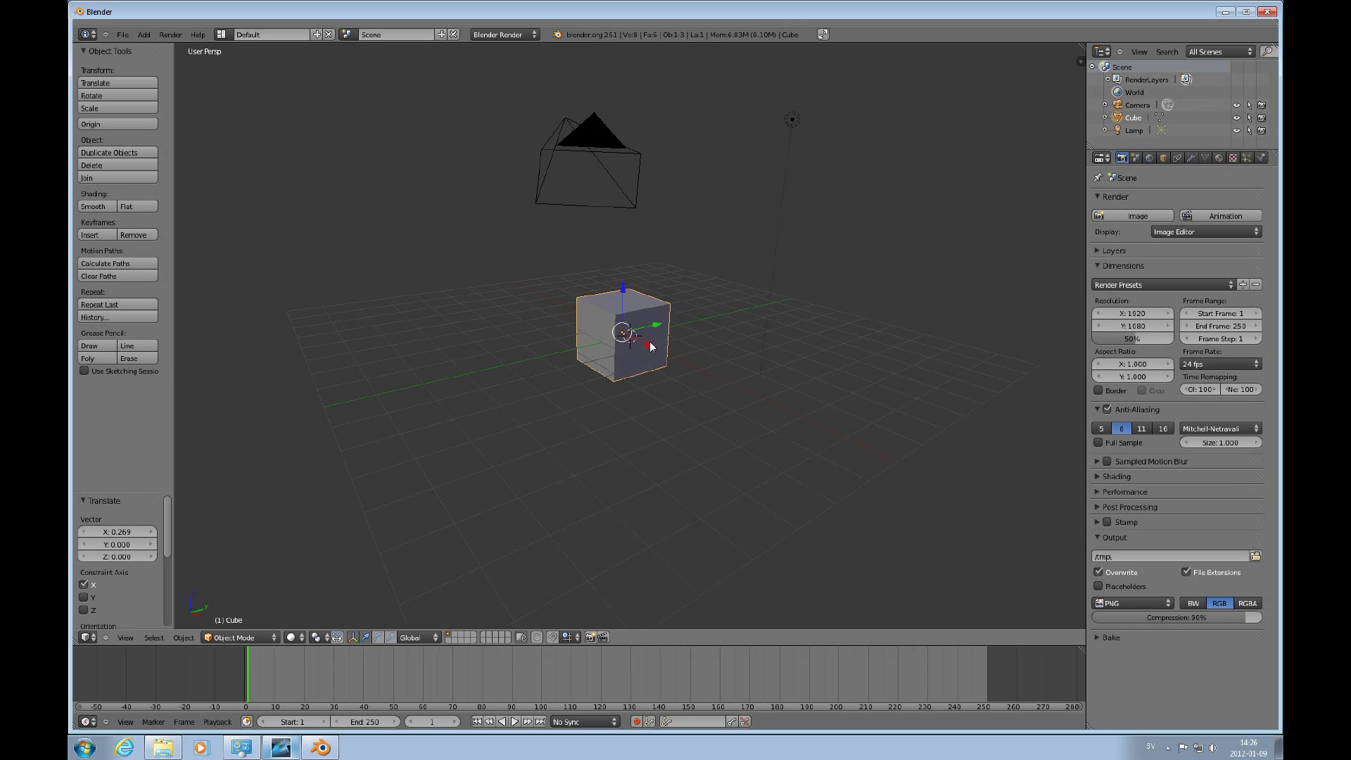
# Rename the Cube object to 'Test' in the Object properties.
pyautogui.click(1163, 159)
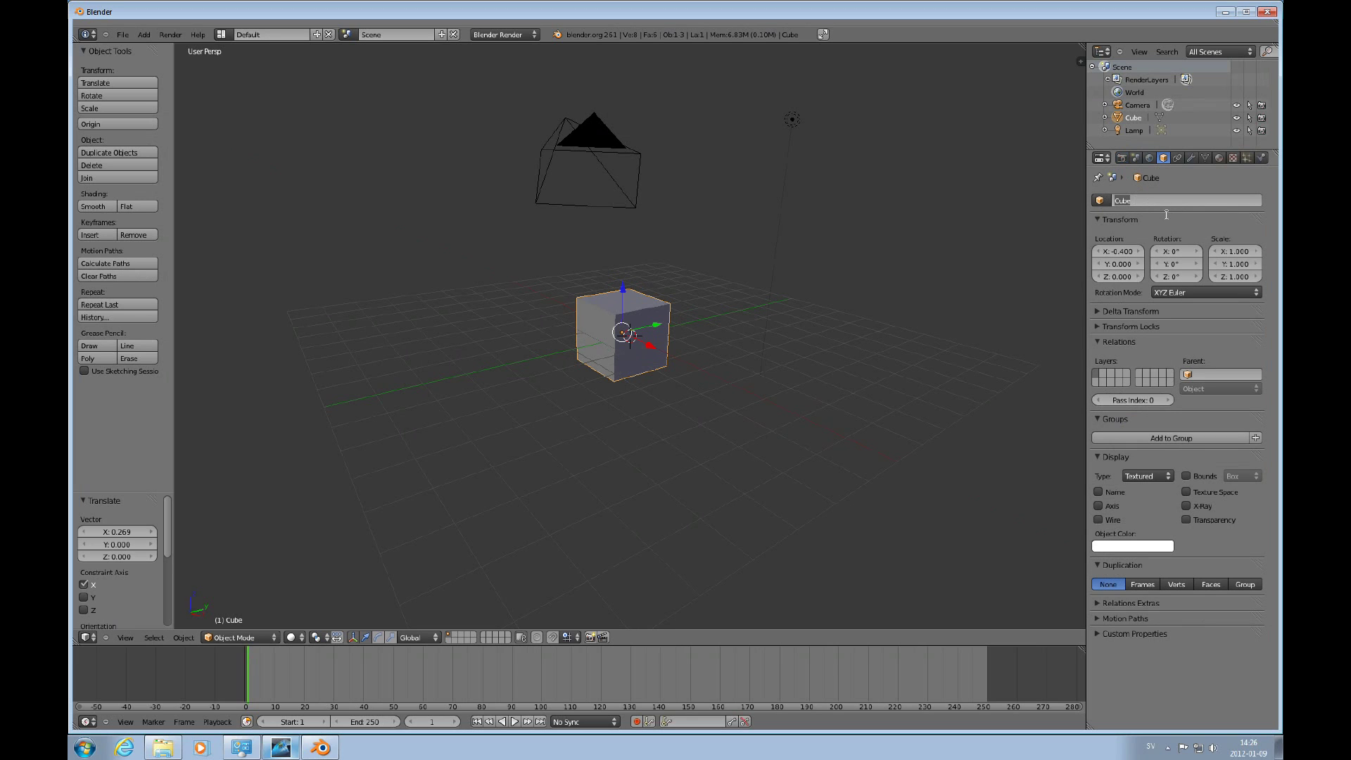
pyautogui.write('Test')
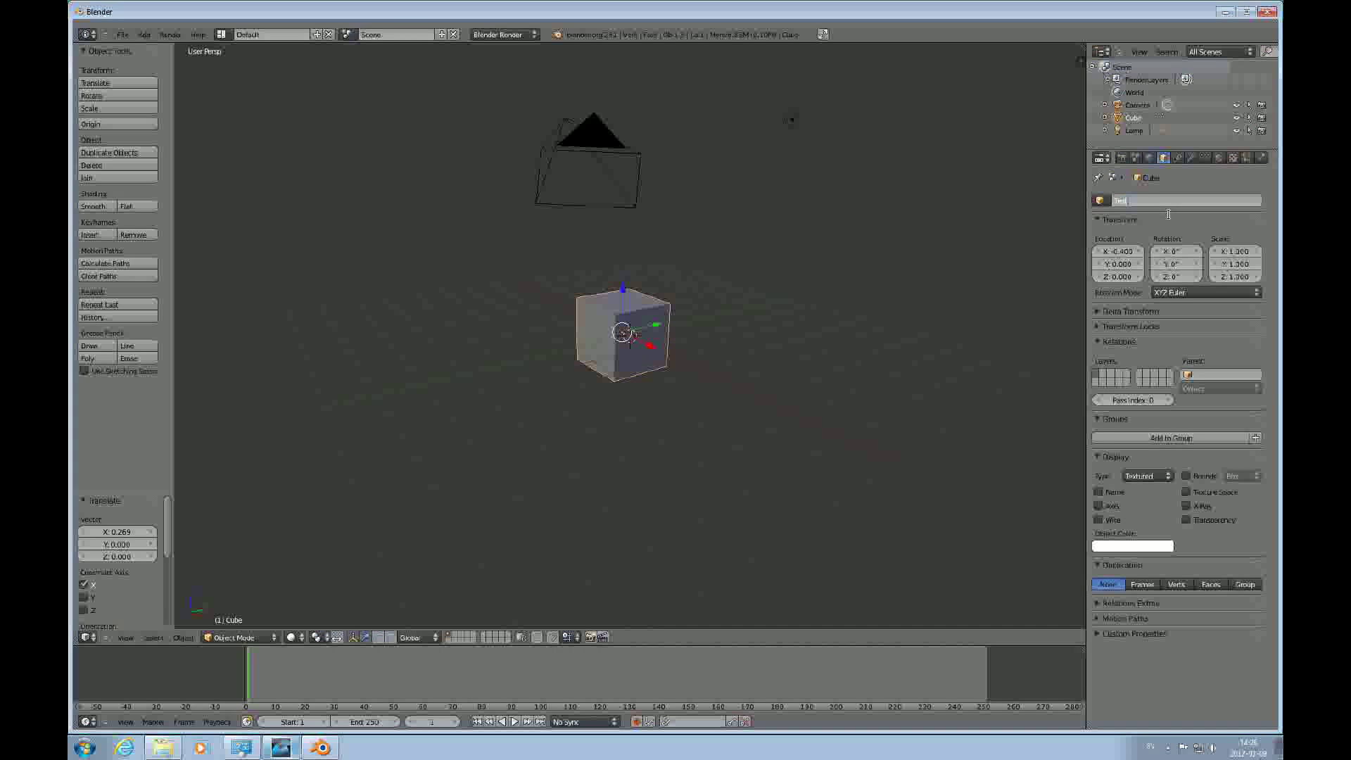
pyautogui.press('Return')
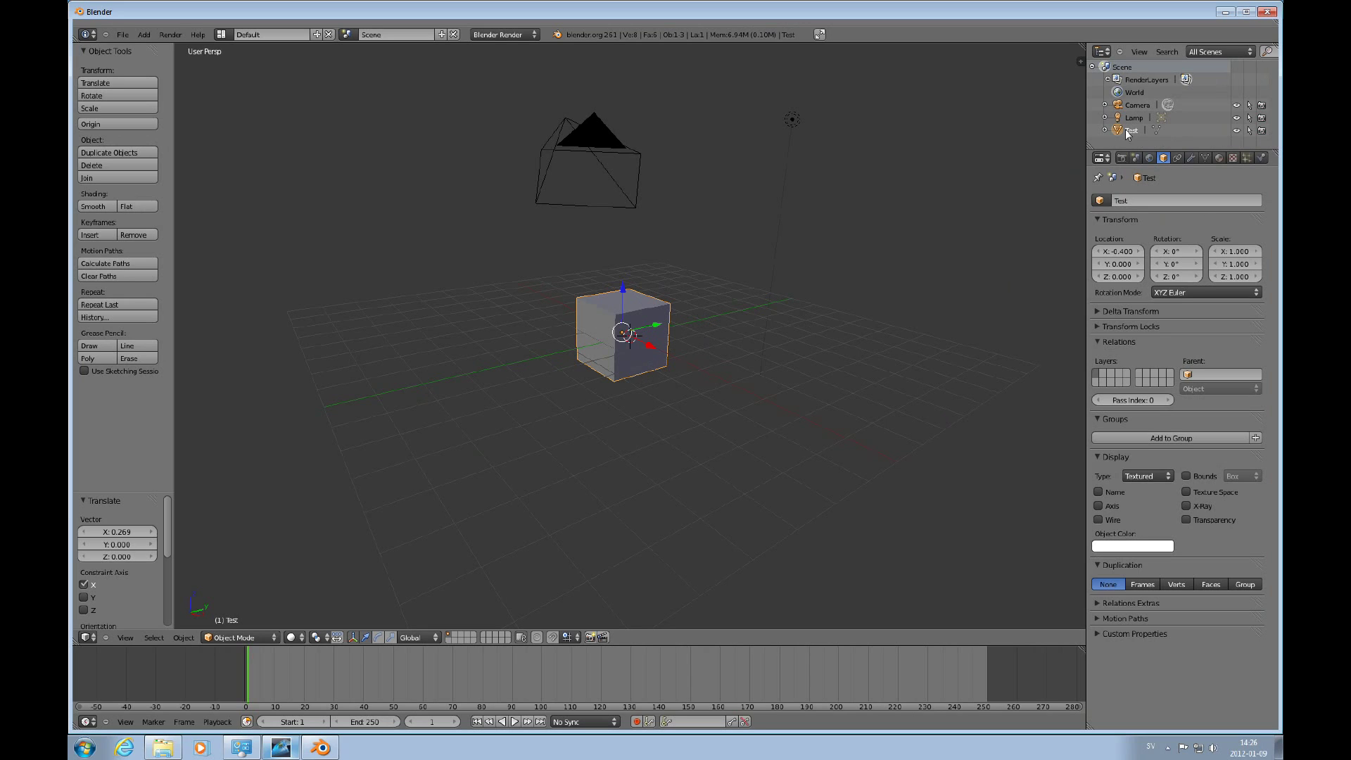
# Expand Test in the Outliner to show its mesh and enlarge the outliner panel.
pyautogui.click(1105, 130)
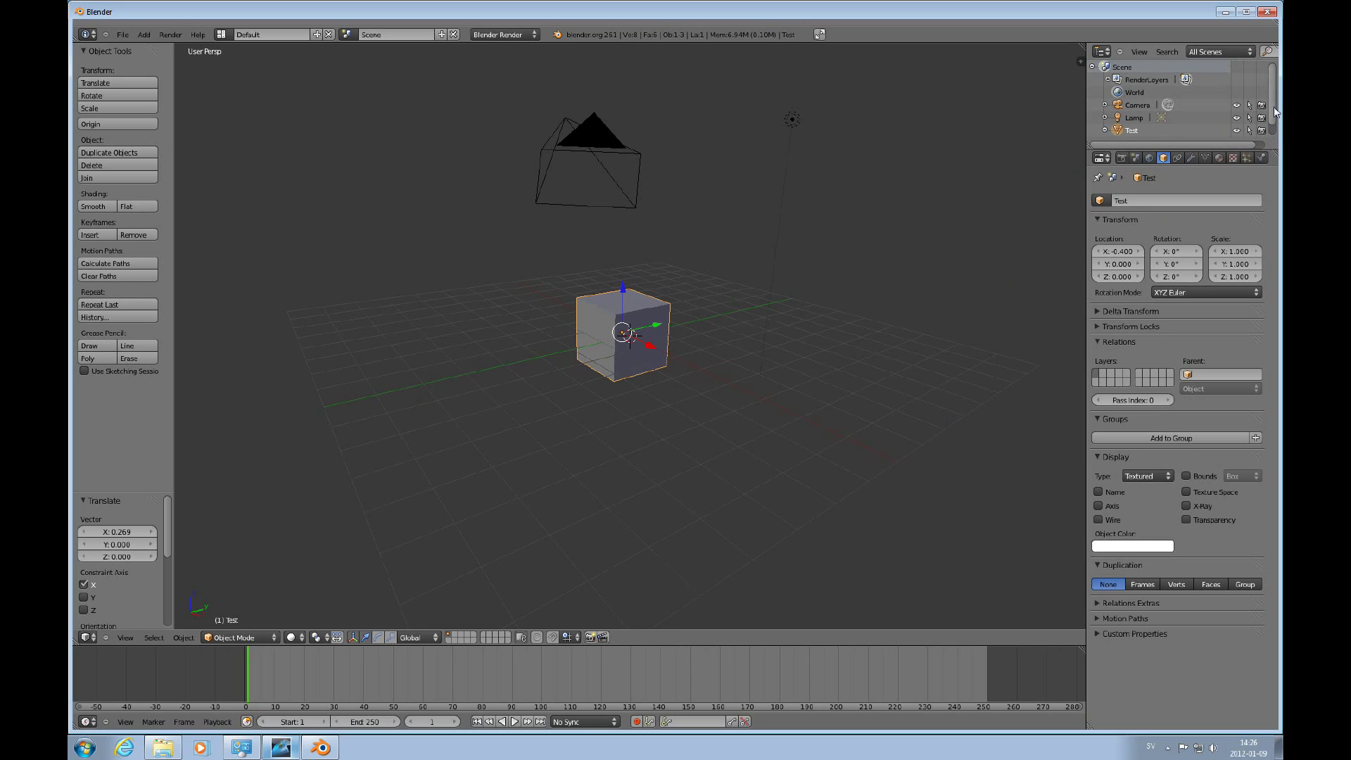
pyautogui.moveTo(1274, 107); pyautogui.dragTo(1271, 147)
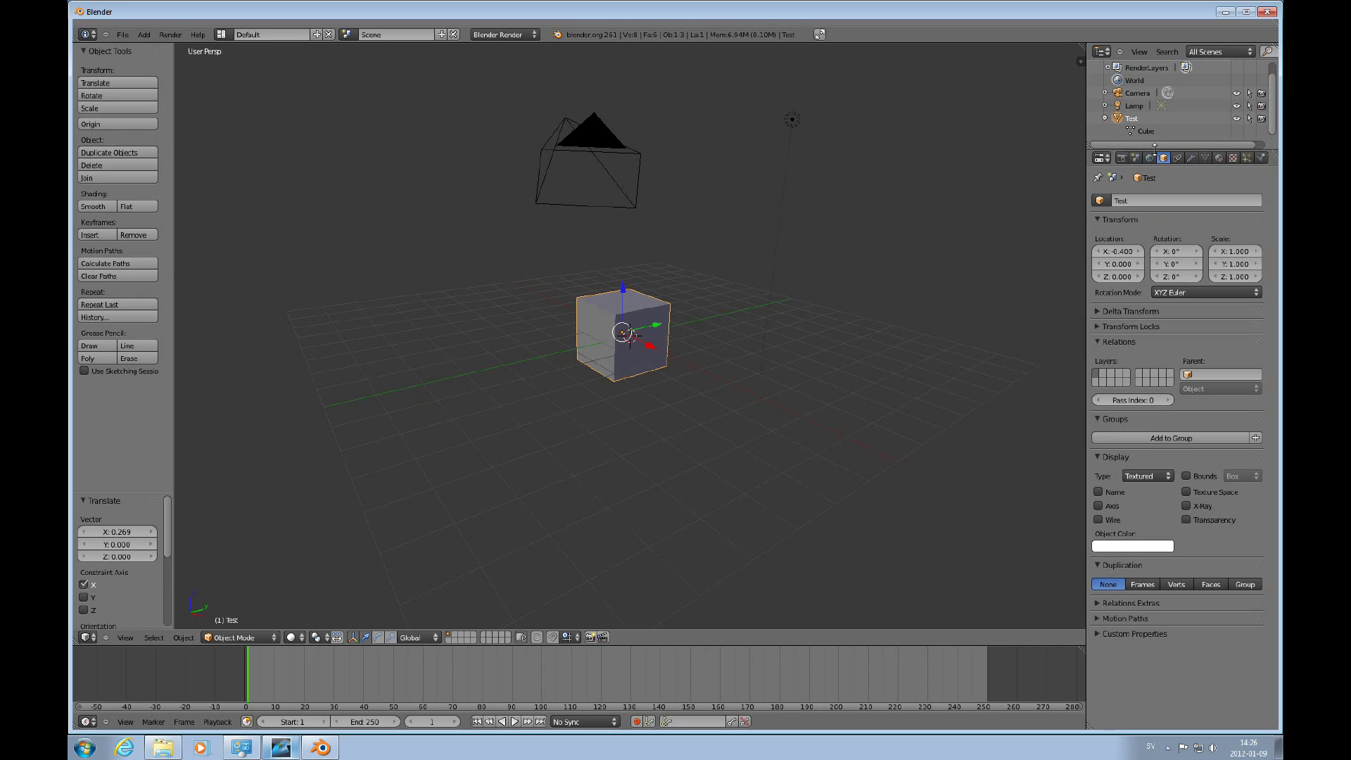
pyautogui.moveTo(1156, 147); pyautogui.dragTo(1158, 288)
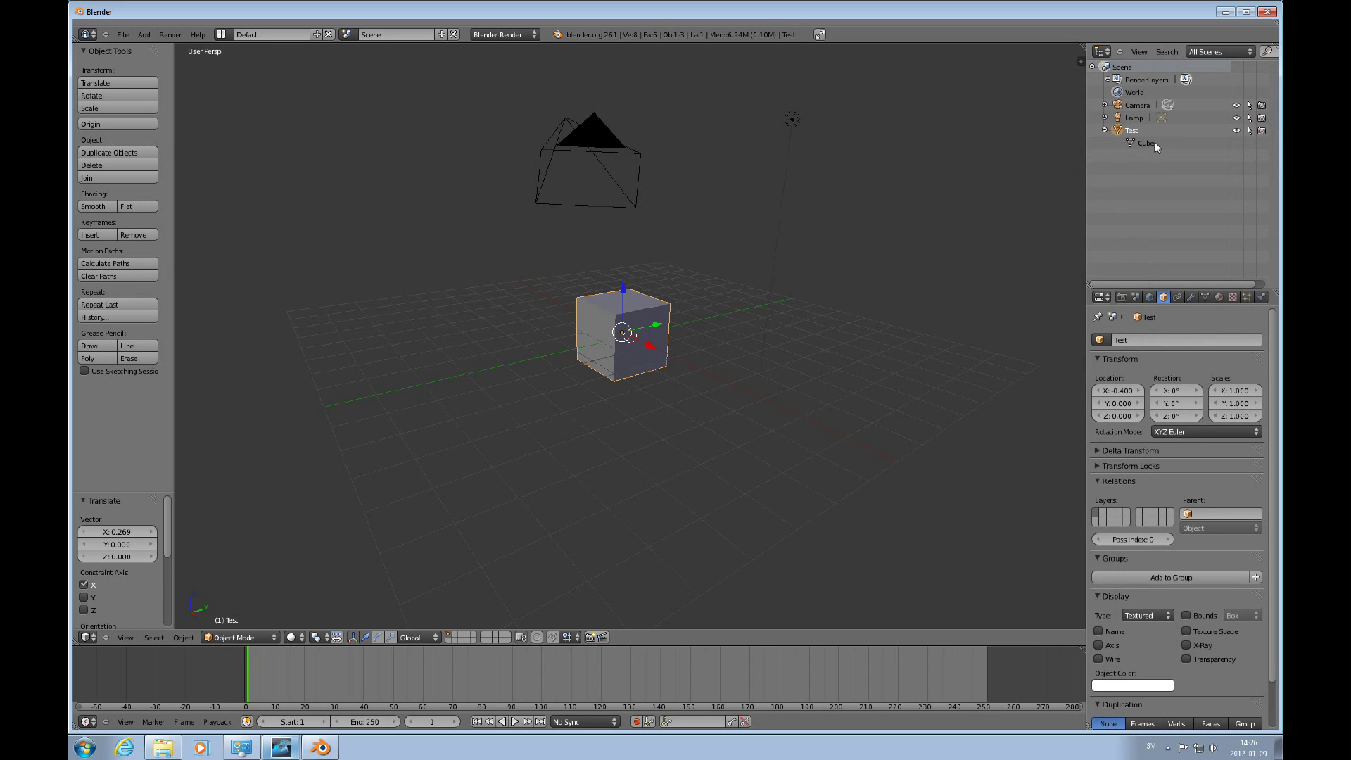
# Switch Test into Edit Mode and collapse its Outliner entry.
pyautogui.press('Tab')
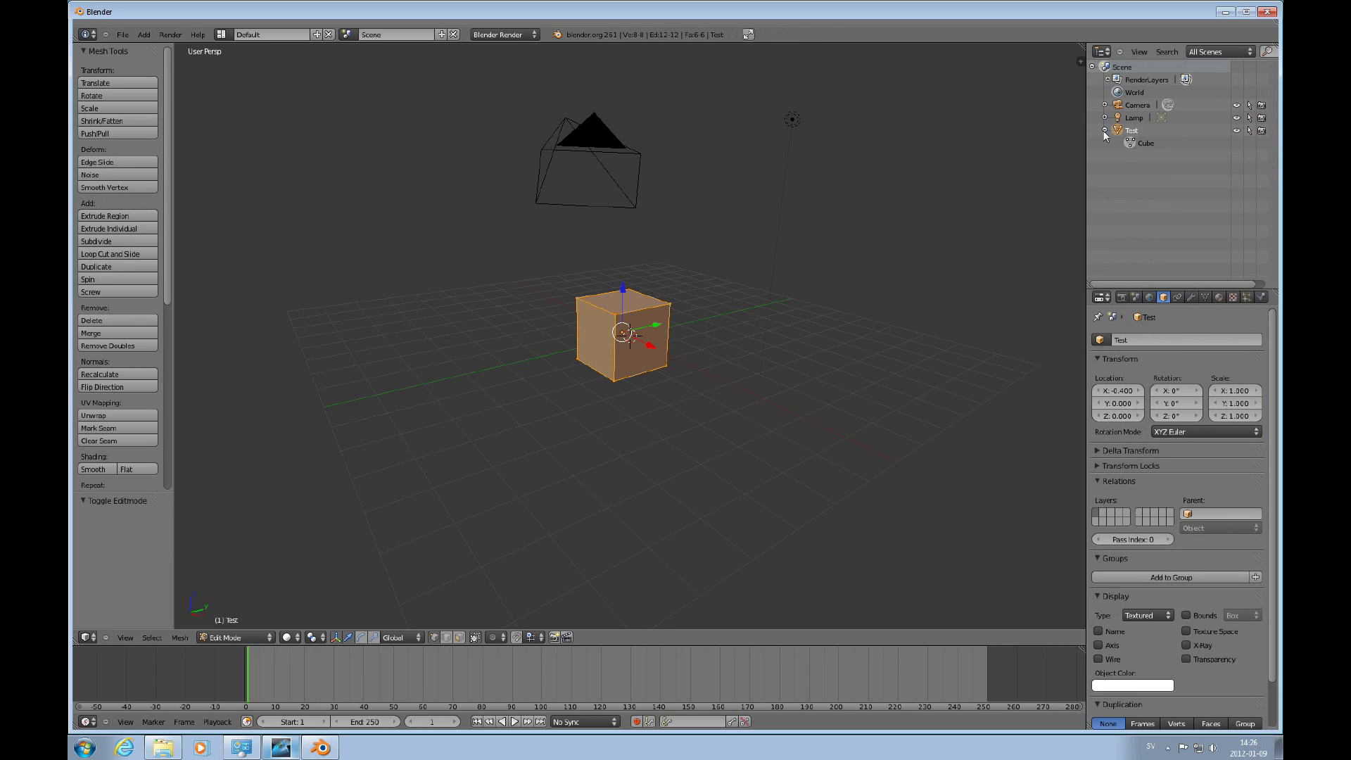
pyautogui.click(1105, 130)
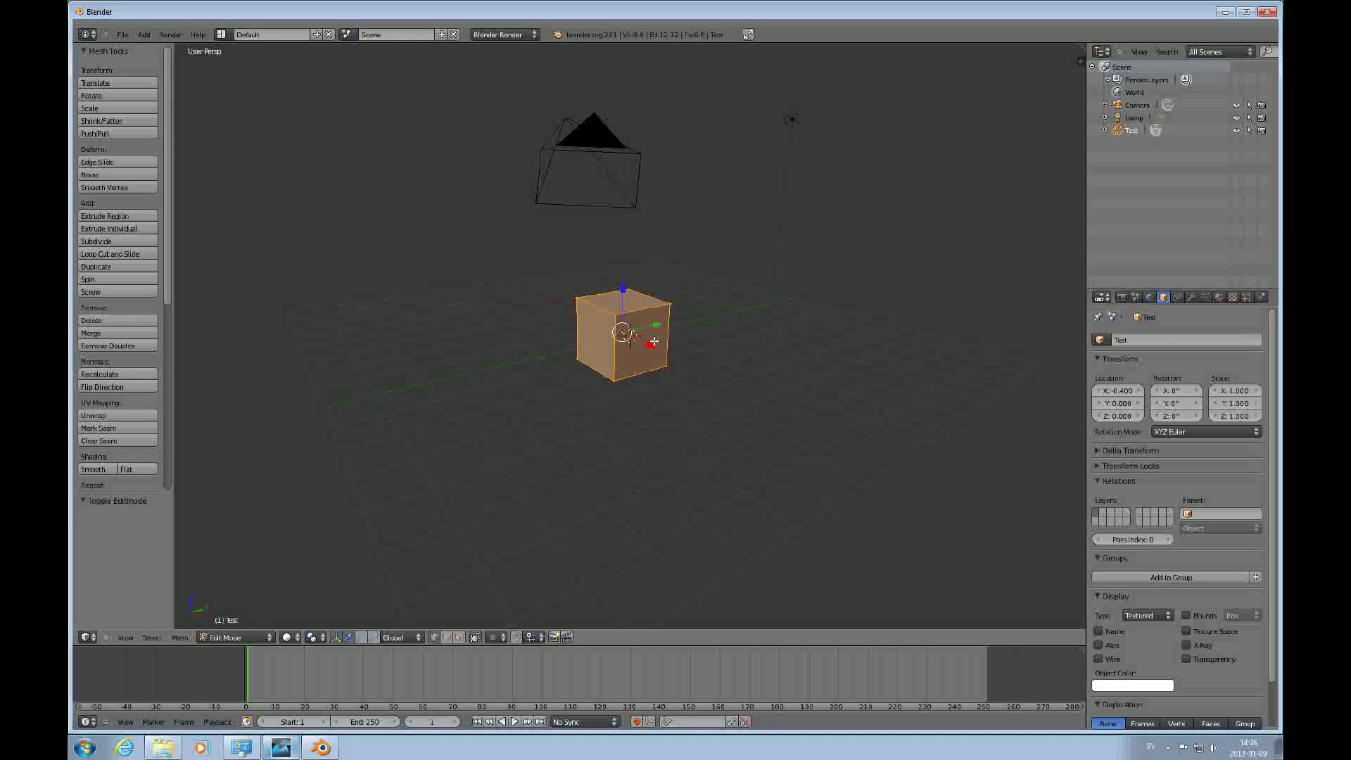
pyautogui.scroll(-2, 667, 343)
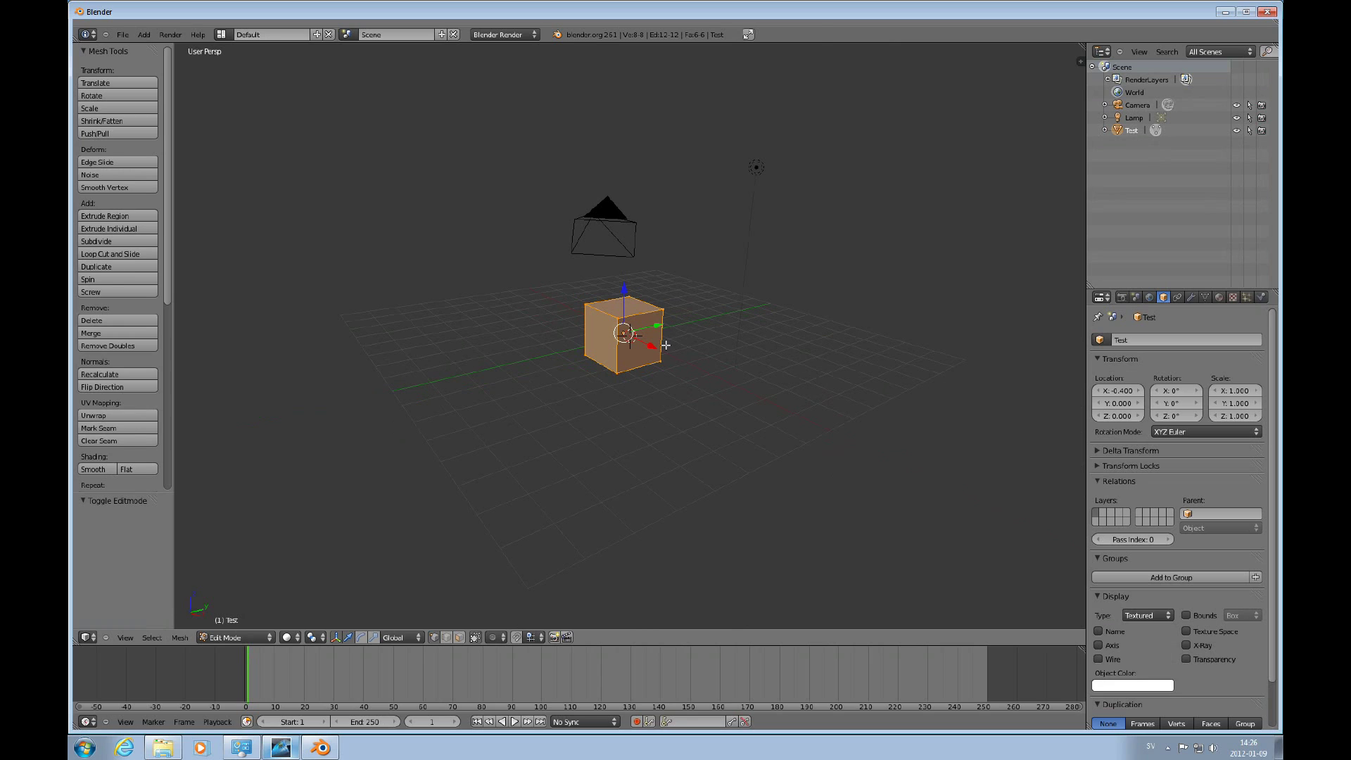
# Return to Object Mode and show the N side panel with the transform values.
pyautogui.press('Tab')
pyautogui.scroll(2, 684, 328)
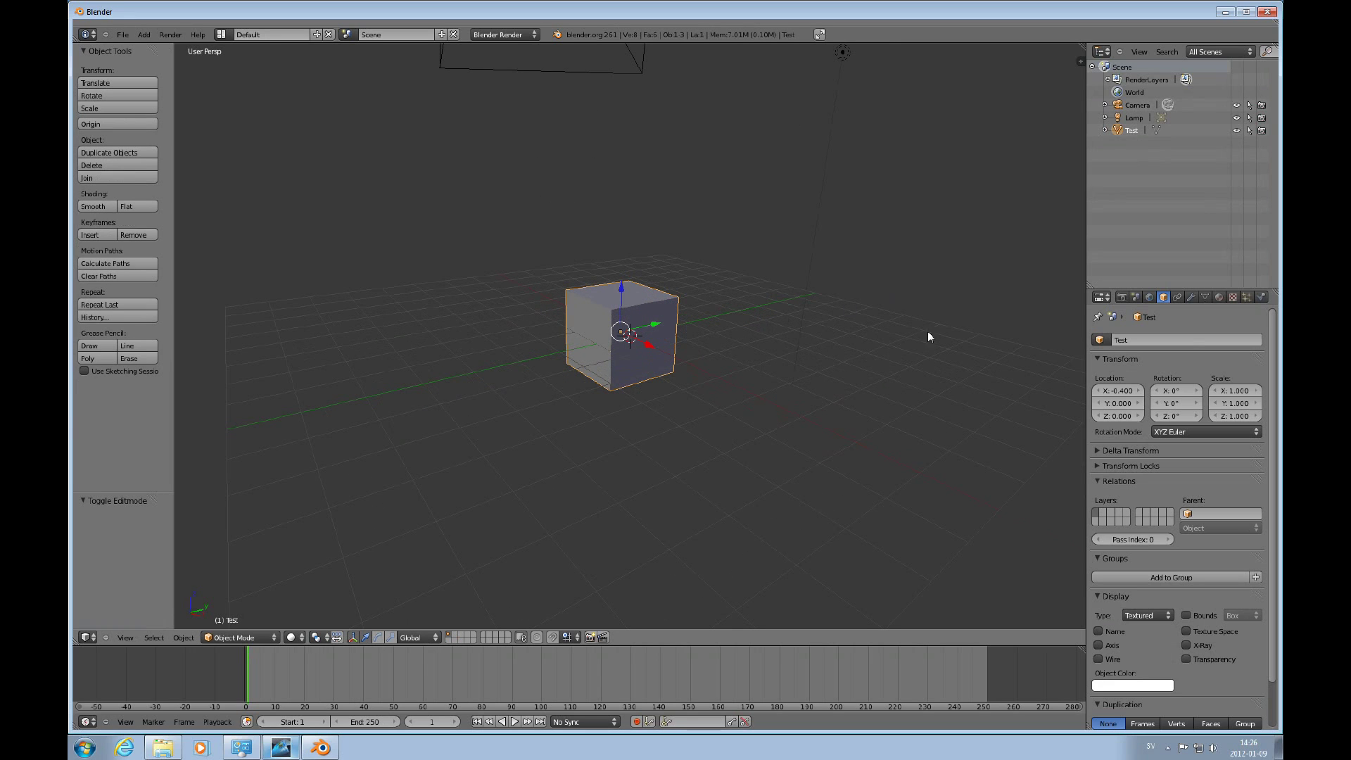
pyautogui.press('n')
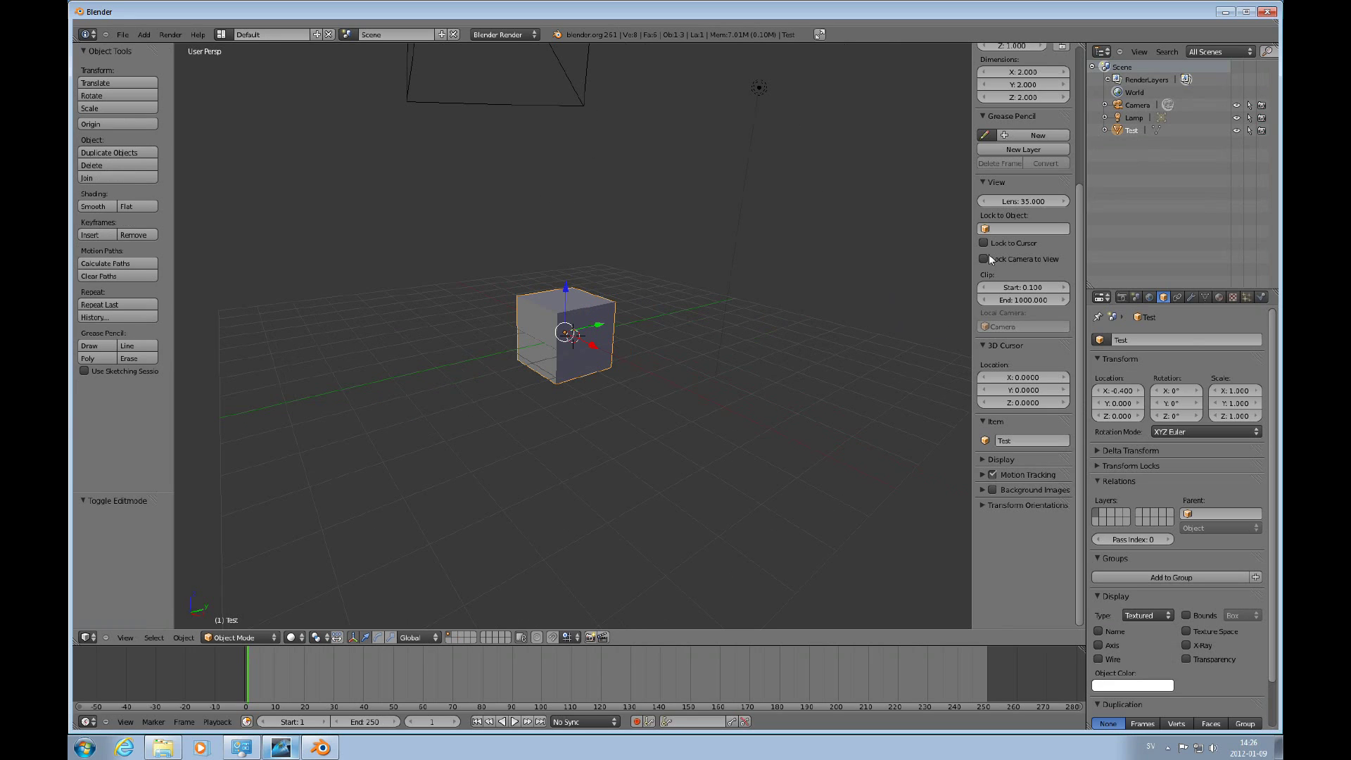
pyautogui.scroll(5, 1078, 197)
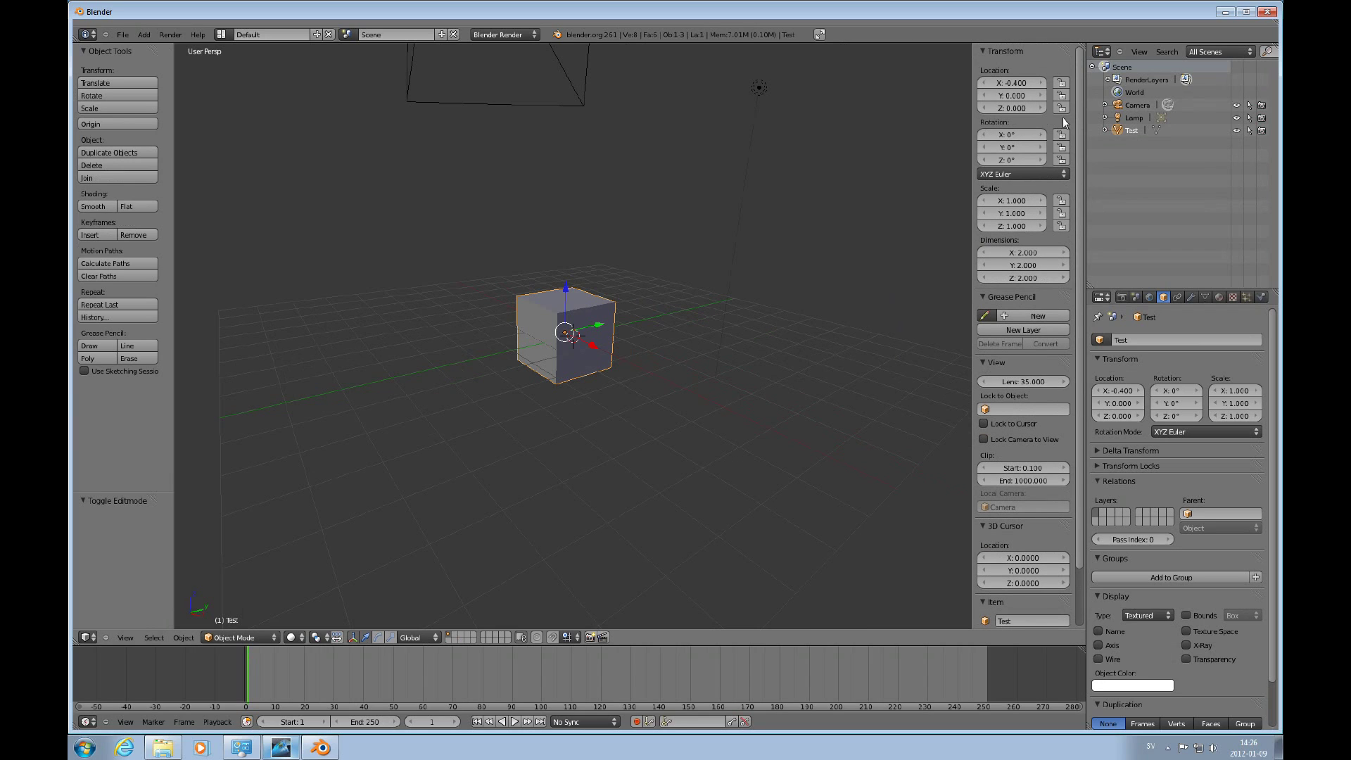
# Nudge the X, Y and Z rotation values, keeping XYZ Euler, then freely rotate the cube.
pyautogui.click(1043, 138)
pyautogui.click(1043, 137)
pyautogui.click(1039, 147)
pyautogui.click(1039, 147)
pyautogui.click(1037, 172)
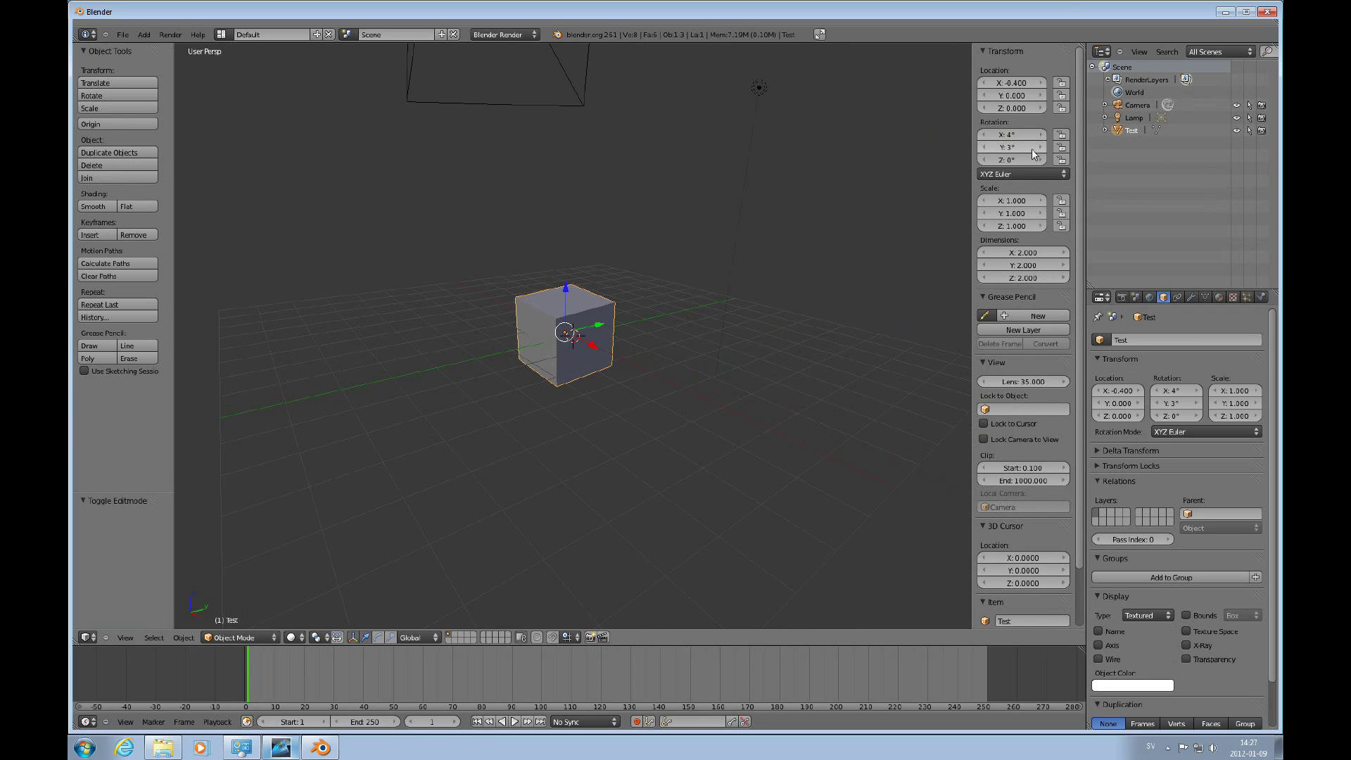
pyautogui.click(1038, 158)
pyautogui.click(1038, 159)
pyautogui.click(1037, 159)
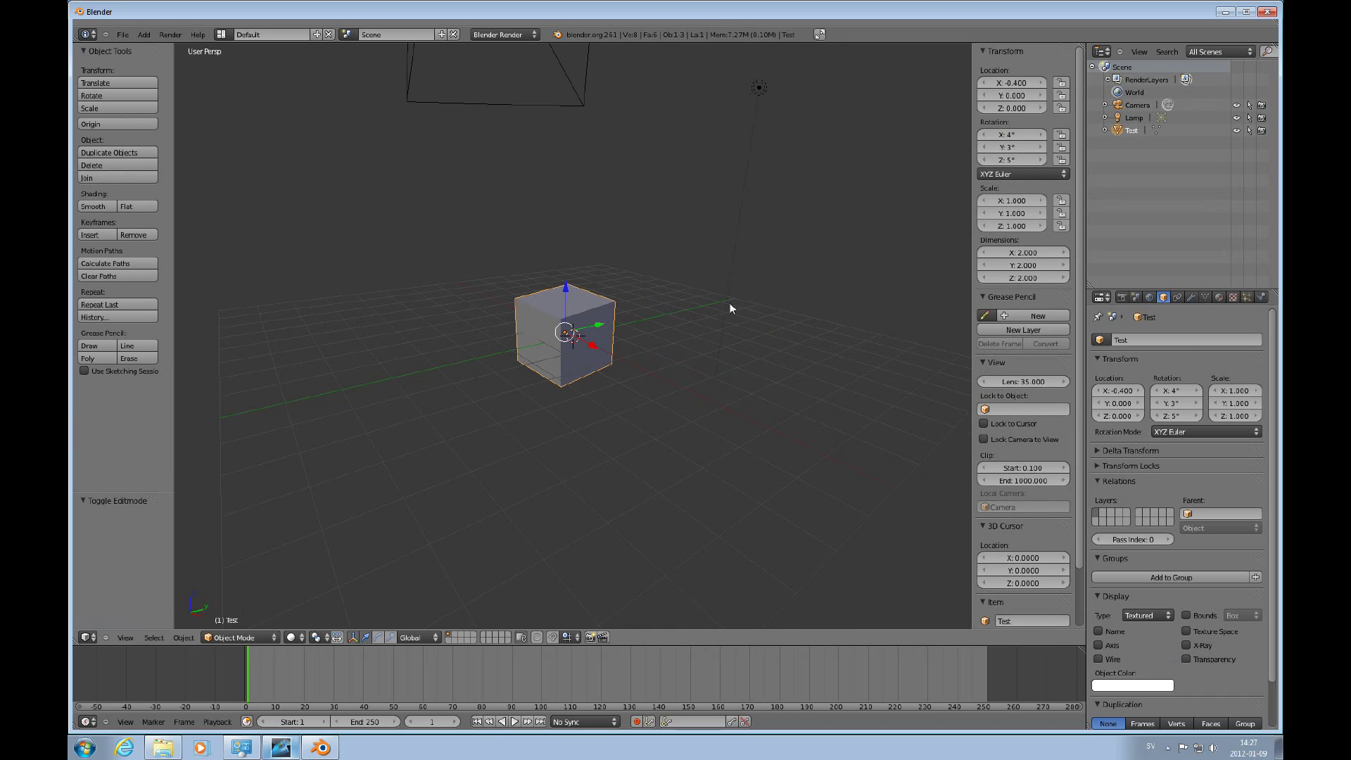
pyautogui.press('r')
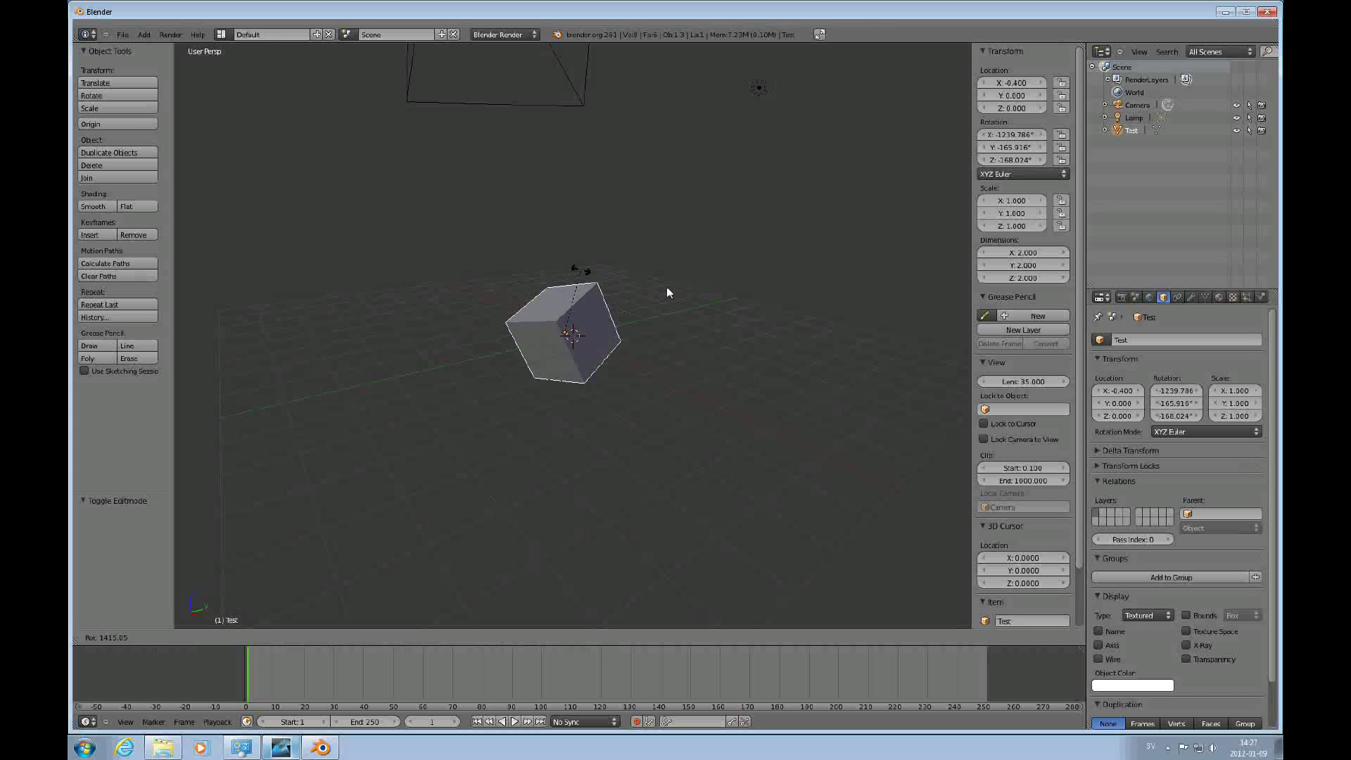
pyautogui.click(628, 310)
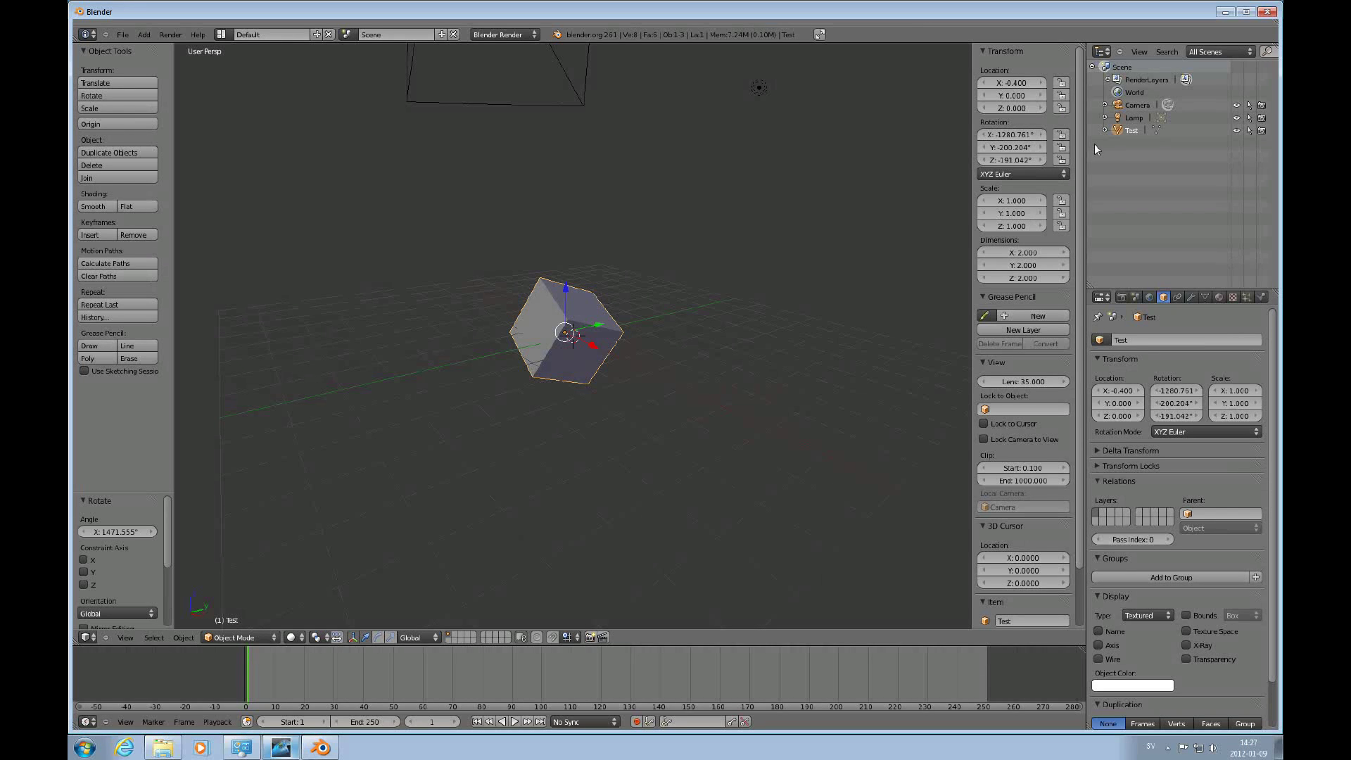
# Set Rotation X, Y and Z all to 0°.
pyautogui.click(1016, 137)
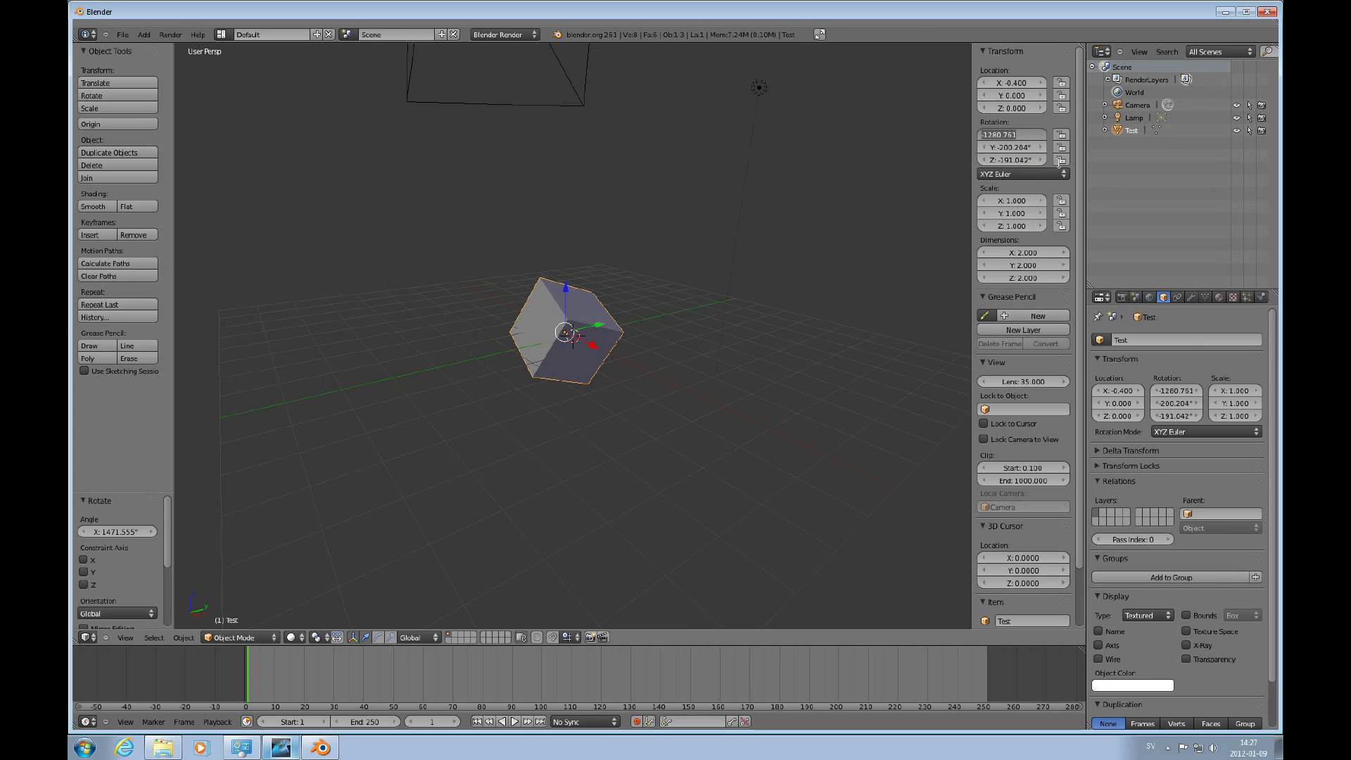
pyautogui.write('0')
pyautogui.press('Tab')
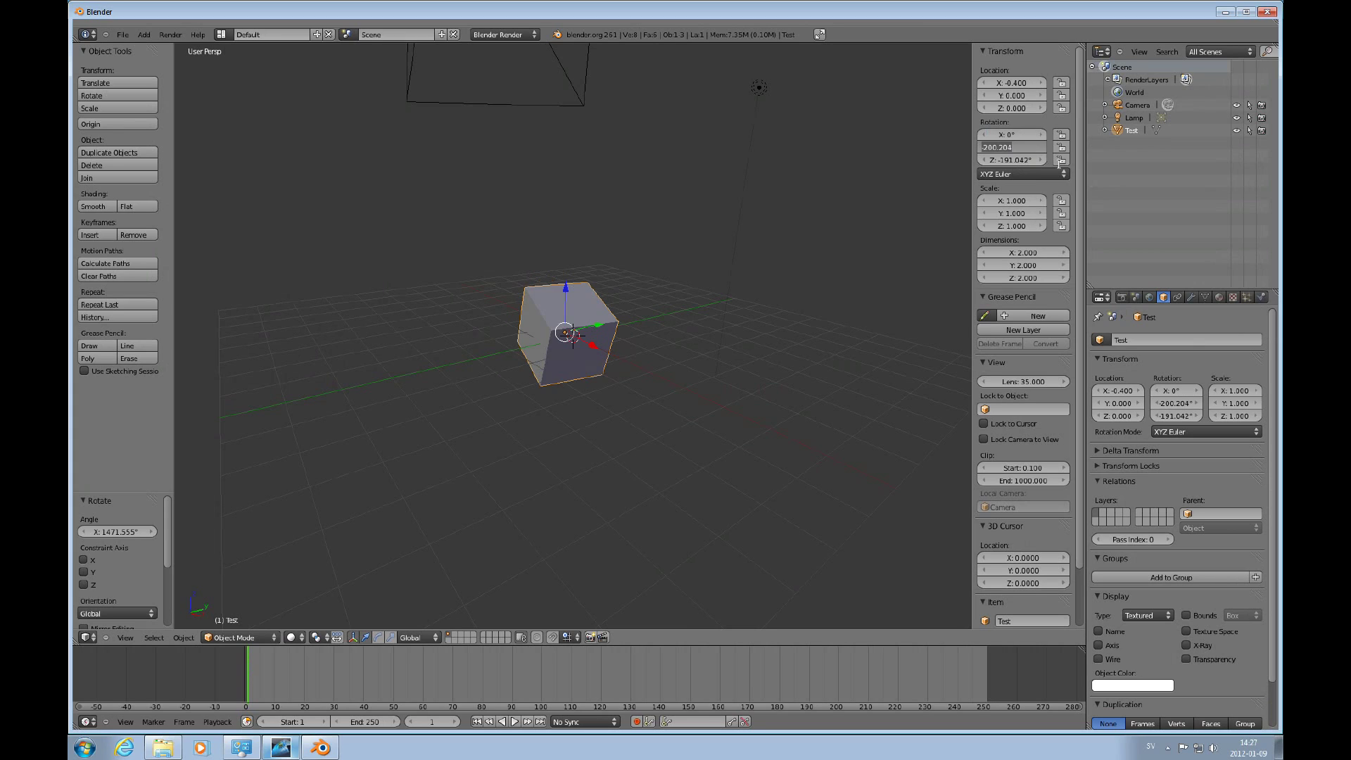
pyautogui.write('0')
pyautogui.press('Tab')
pyautogui.write('0')
pyautogui.press('Return')
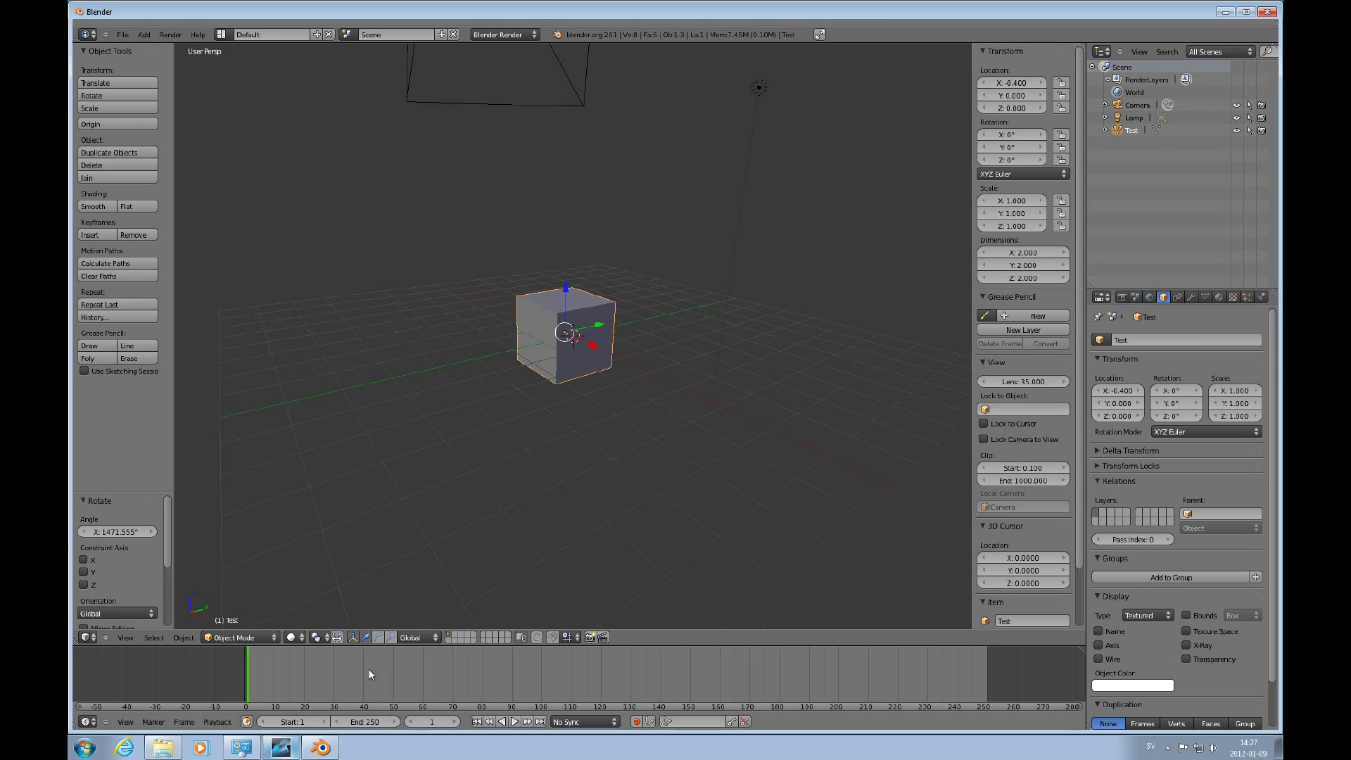
# Set the transform orientation to Local and nudge Rotation X up to 5°.
pyautogui.click(433, 635)
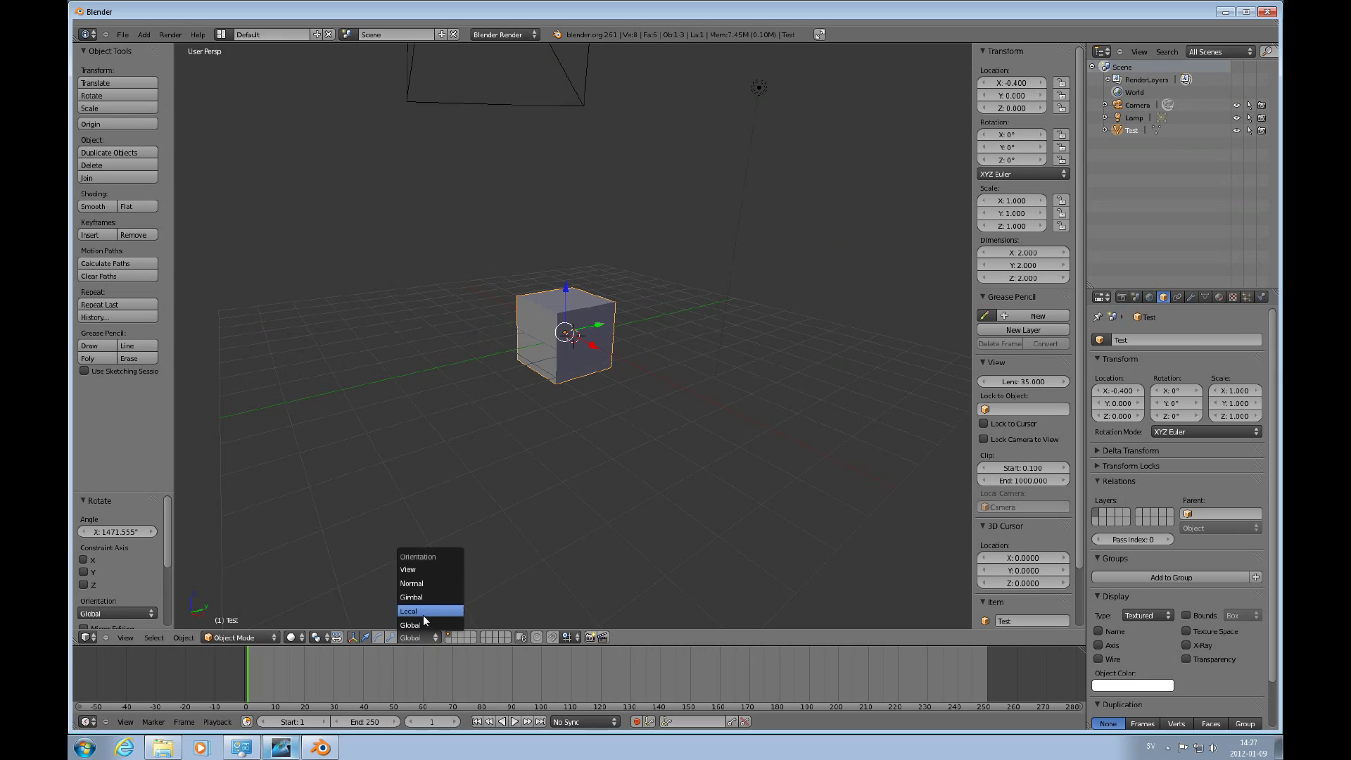
pyautogui.click(424, 614)
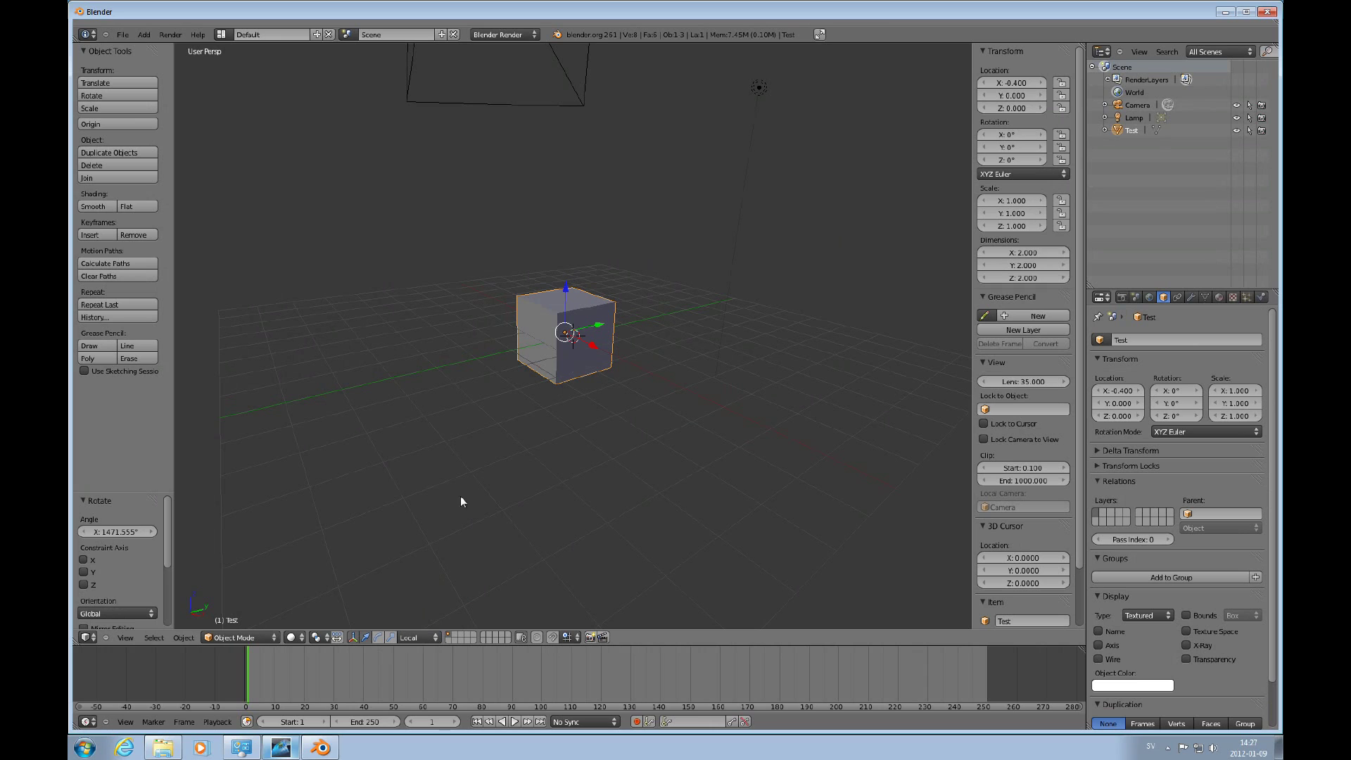
pyautogui.click(1039, 136)
# Try a 45° X rotation, undo it, and set Rotation X back to 0°.
pyautogui.doubleClick(1037, 137)
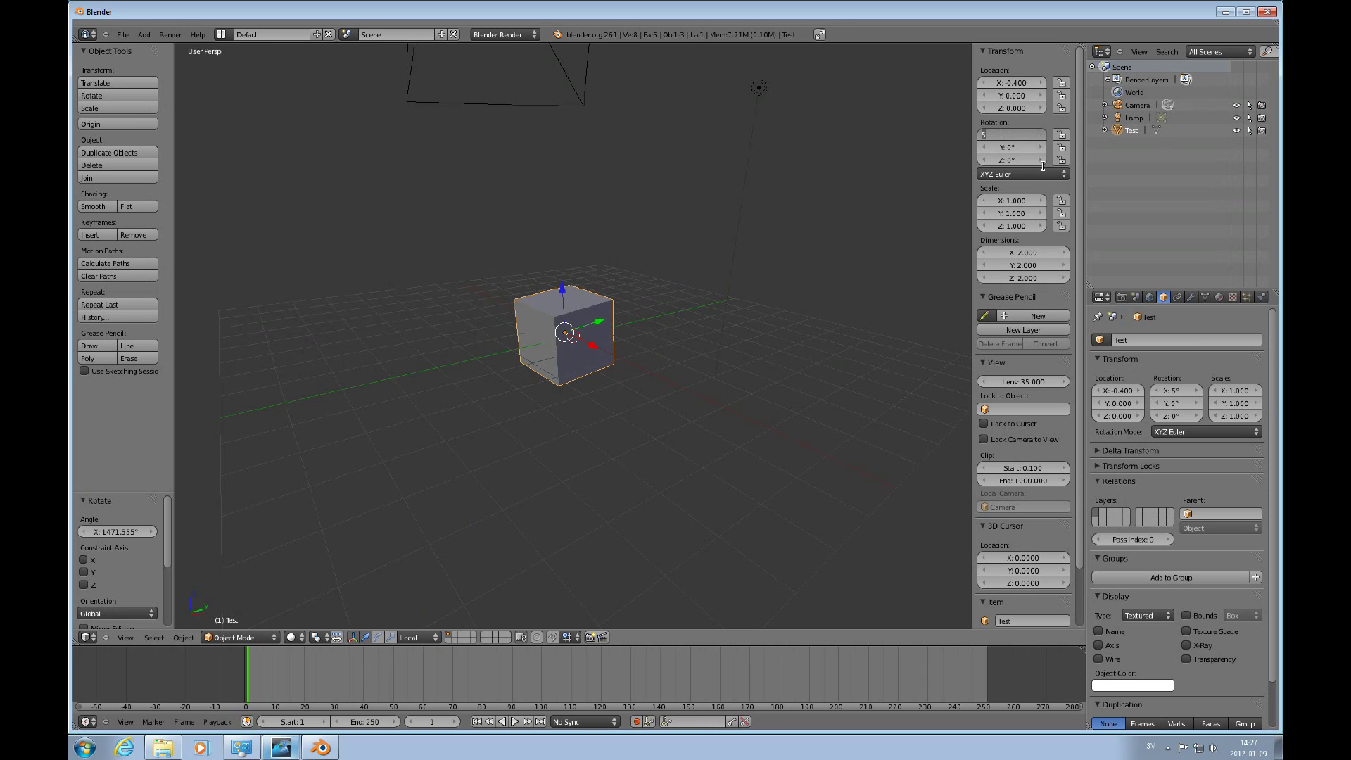
pyautogui.write('45')
pyautogui.press('Return')
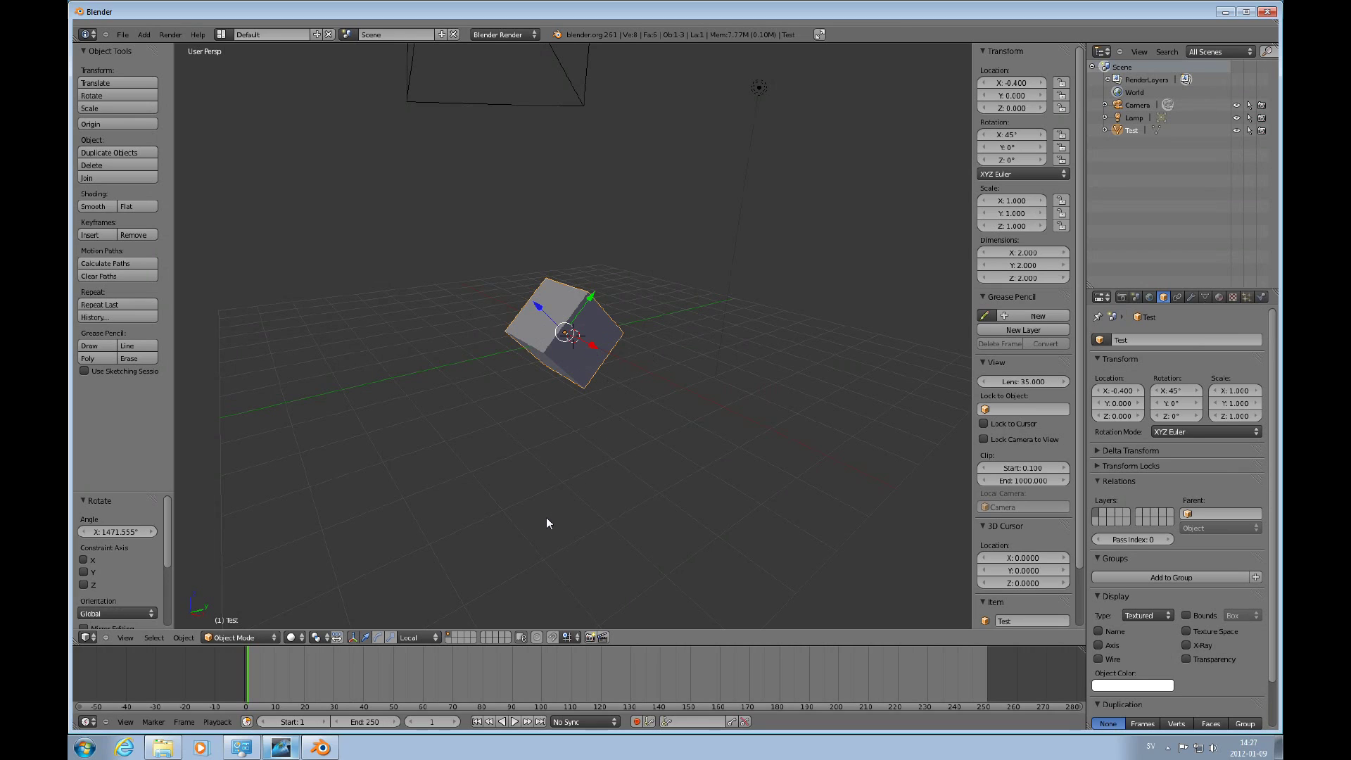
pyautogui.hotkey('ctrl', 'z')
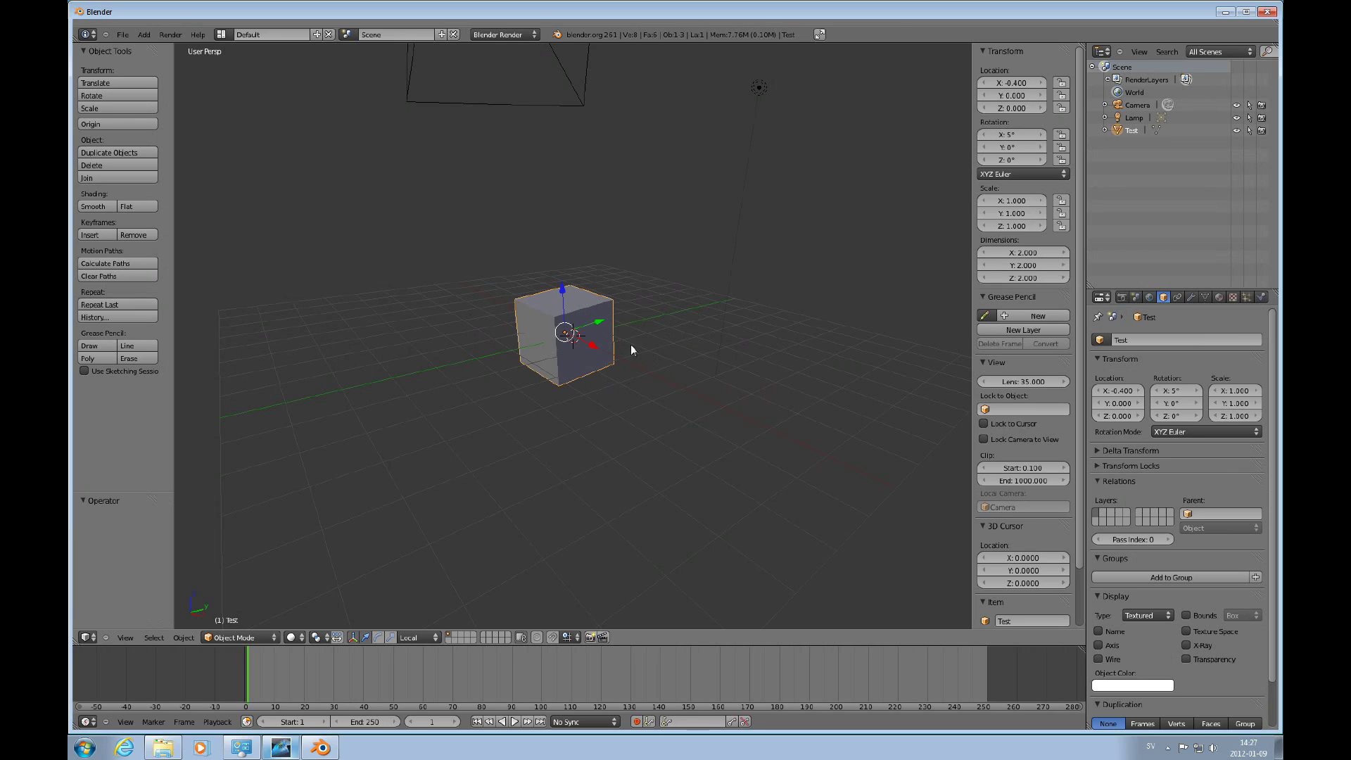
pyautogui.click(1011, 136)
pyautogui.write('0')
pyautogui.press('Return')
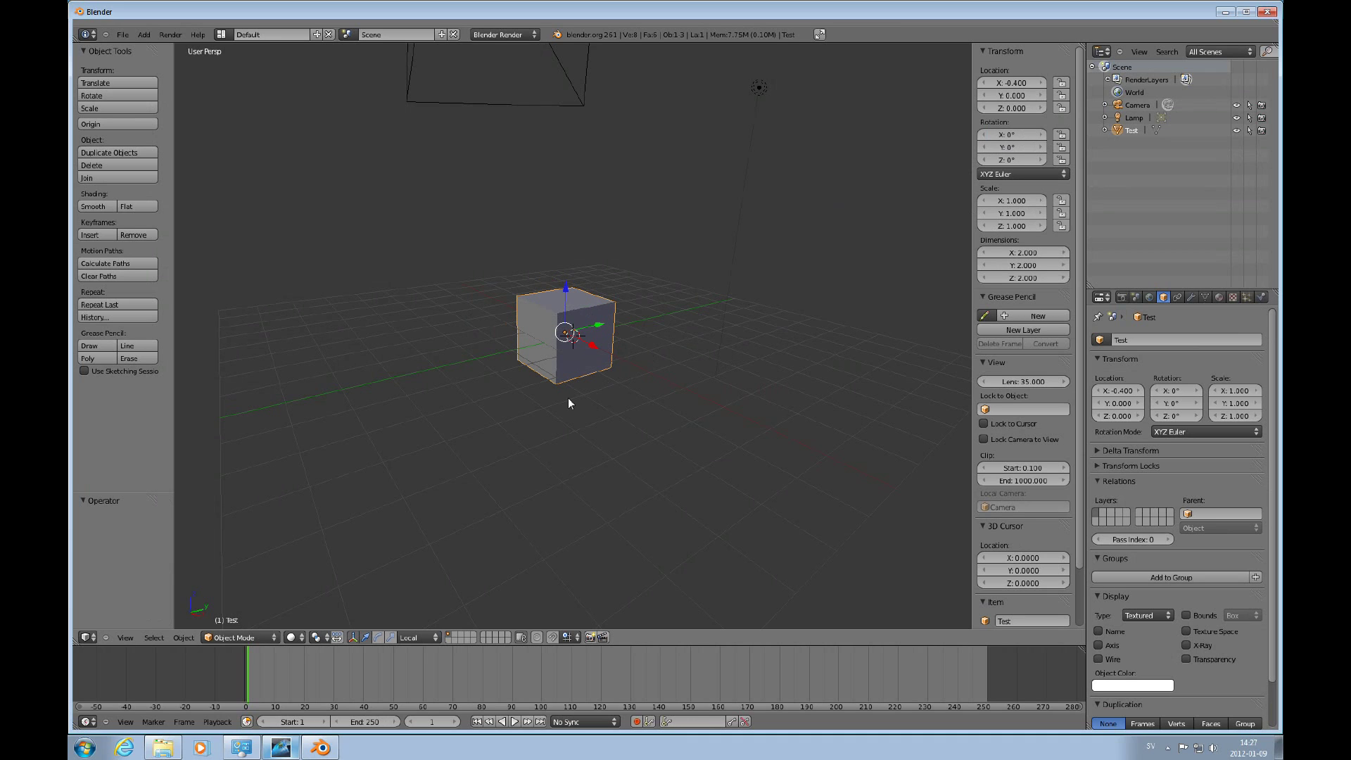
# In Edit Mode, rotate the Test mesh 45° about X with R X 45, then orbit to inspect it.
pyautogui.press('Tab')
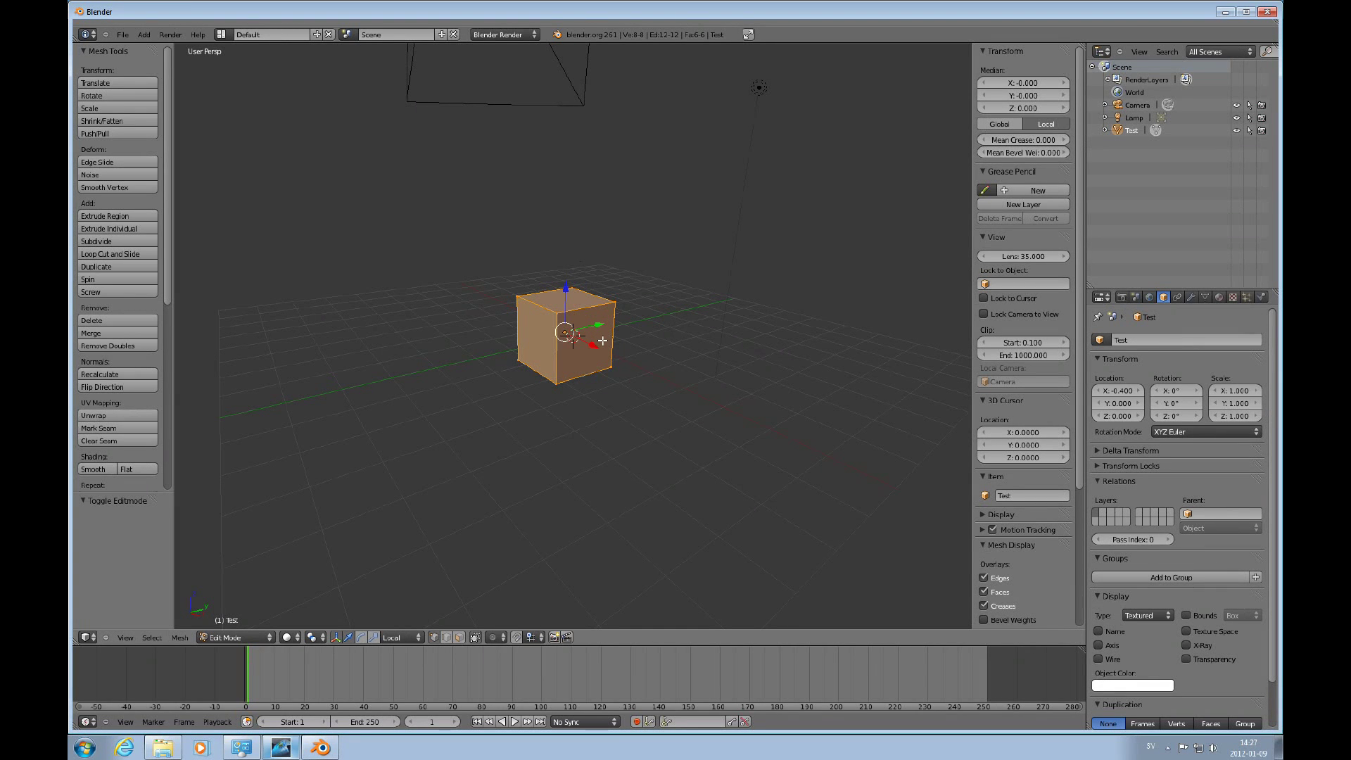
pyautogui.press('r')
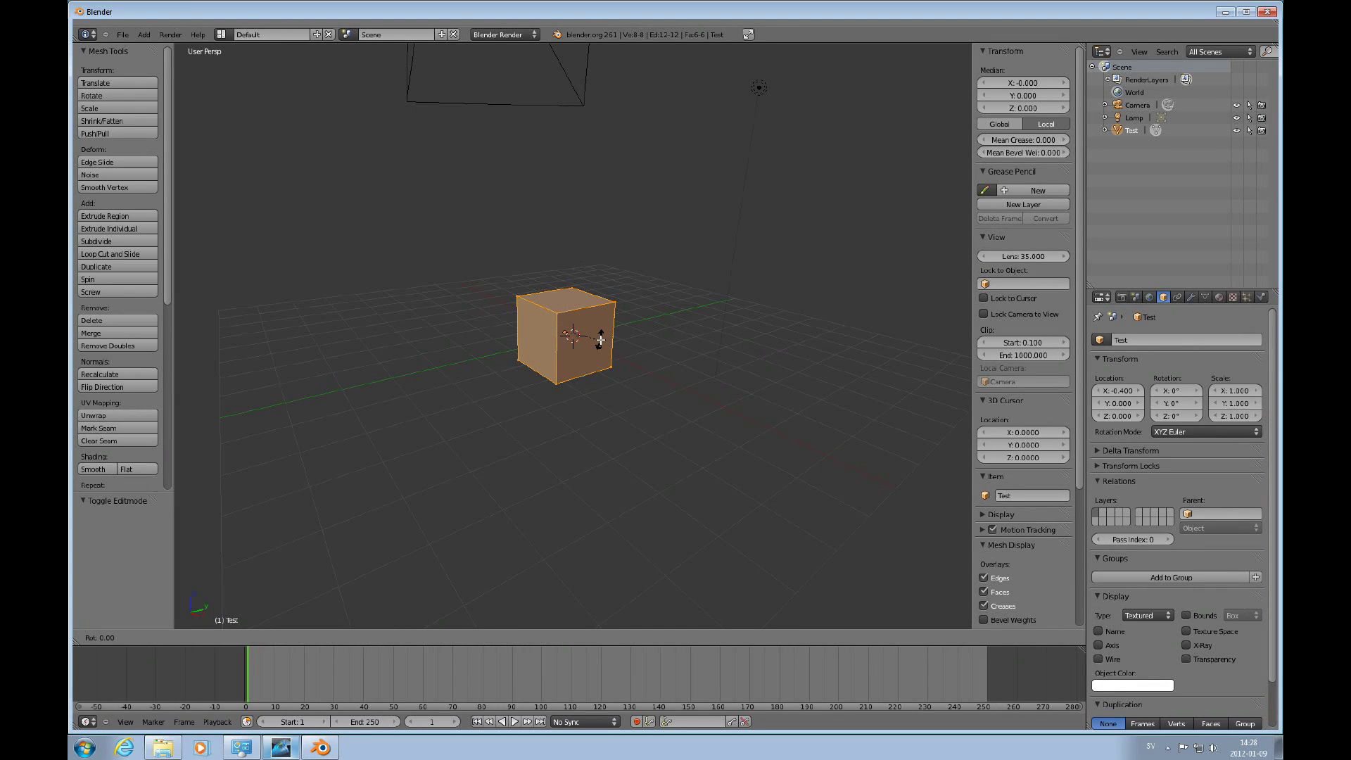
pyautogui.write('x')
pyautogui.write('45')
pyautogui.press('Return')
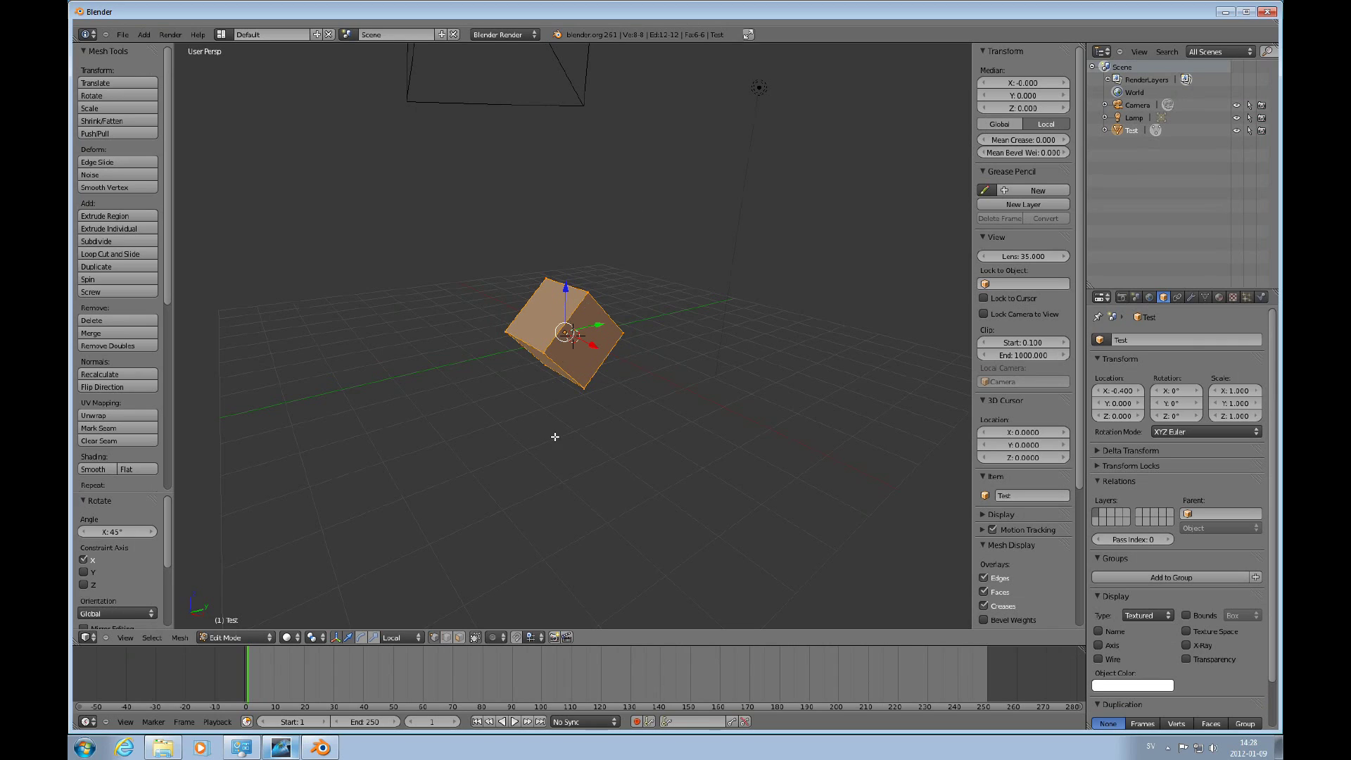
pyautogui.moveTo(557, 433); pyautogui.dragTo(561, 319, button='middle')
# Set the transform orientation to Normal and orbit the view around the cube.
pyautogui.click(411, 638)
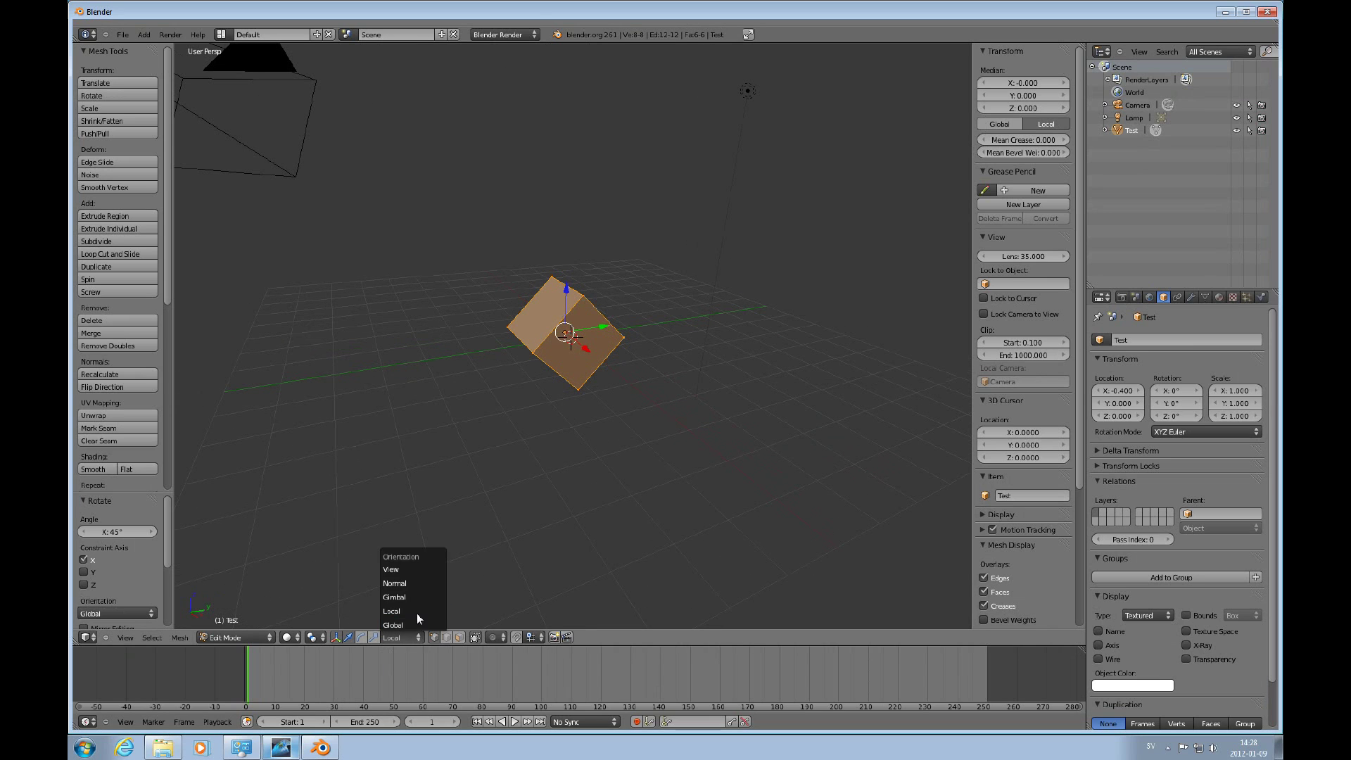
pyautogui.click(416, 583)
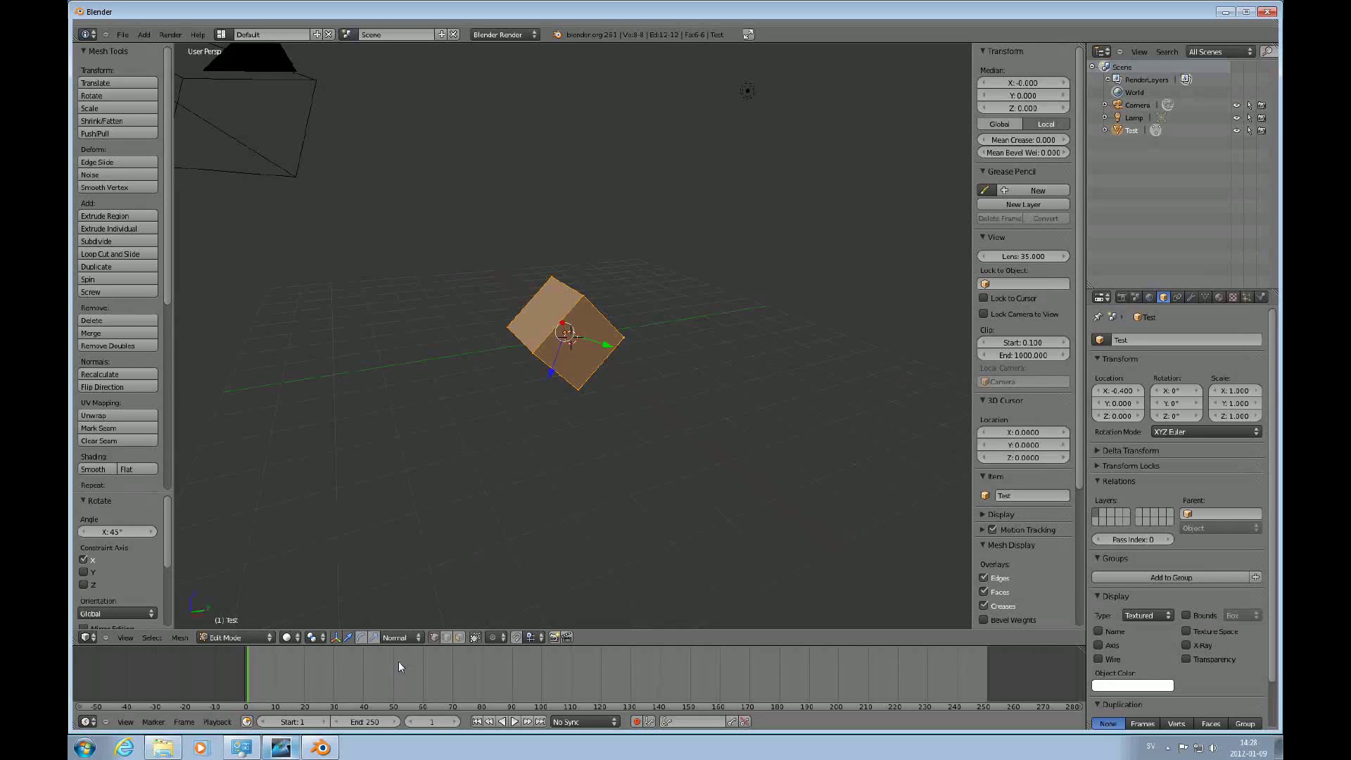
pyautogui.moveTo(437, 613); pyautogui.dragTo(581, 401, button='middle')
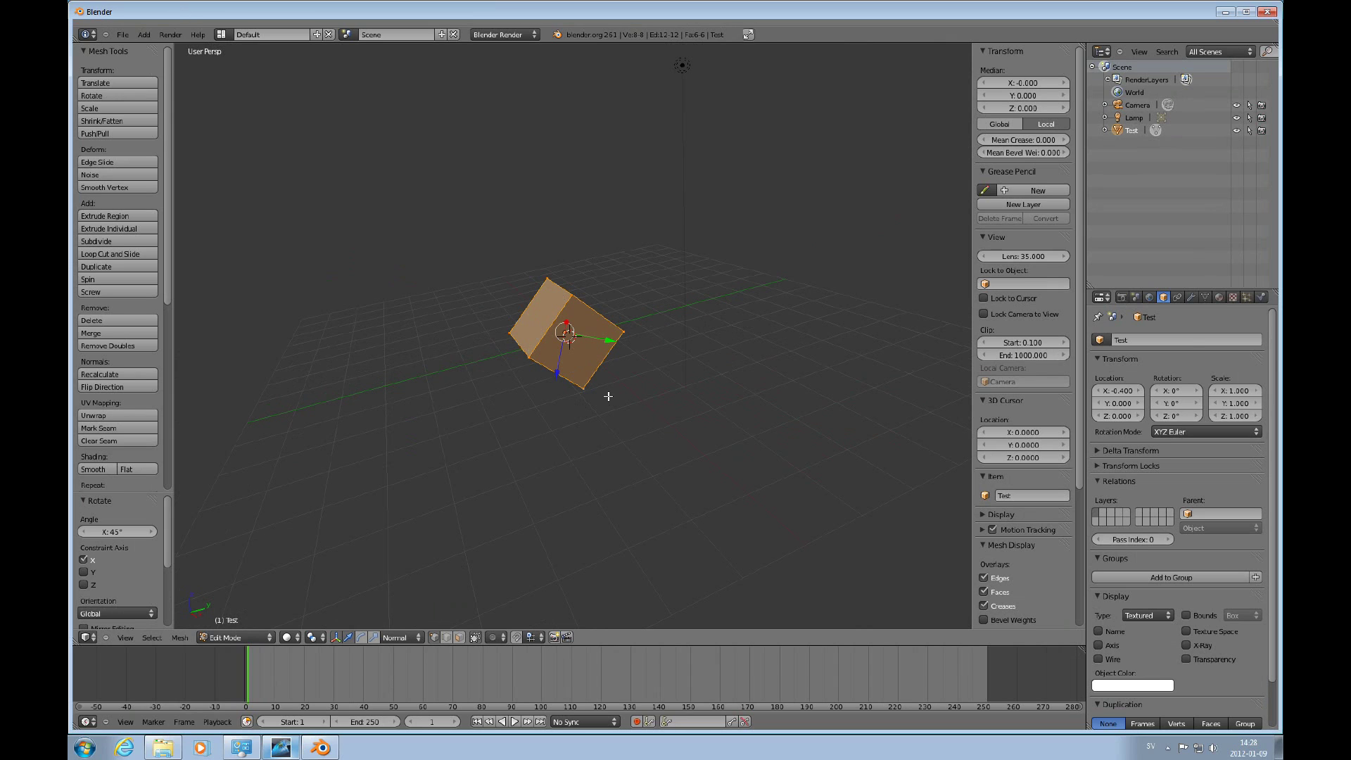
pyautogui.moveTo(610, 394); pyautogui.dragTo(598, 347, button='middle')
# Switch to face selection with Ctrl+Tab and select a single face of the cube.
pyautogui.hotkey('ctrl', 'Tab')
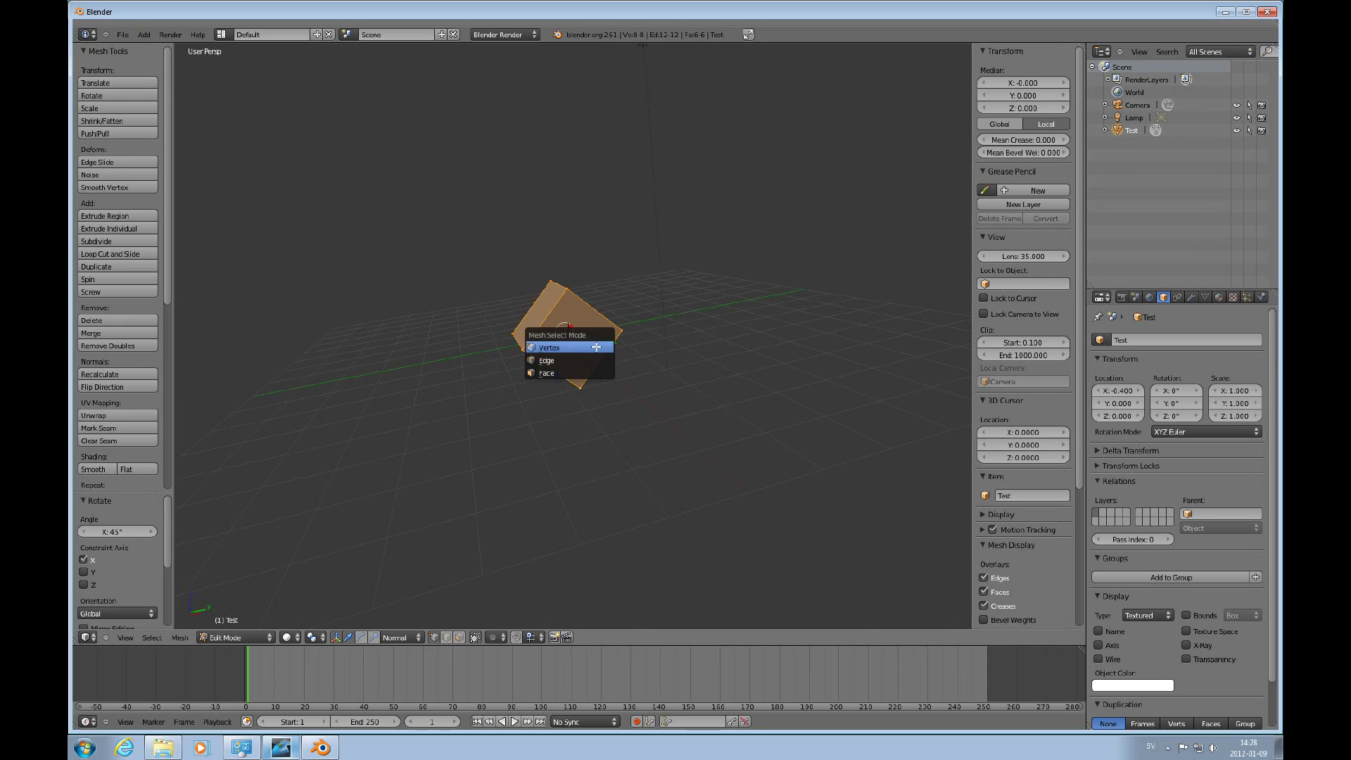
pyautogui.click(540, 376)
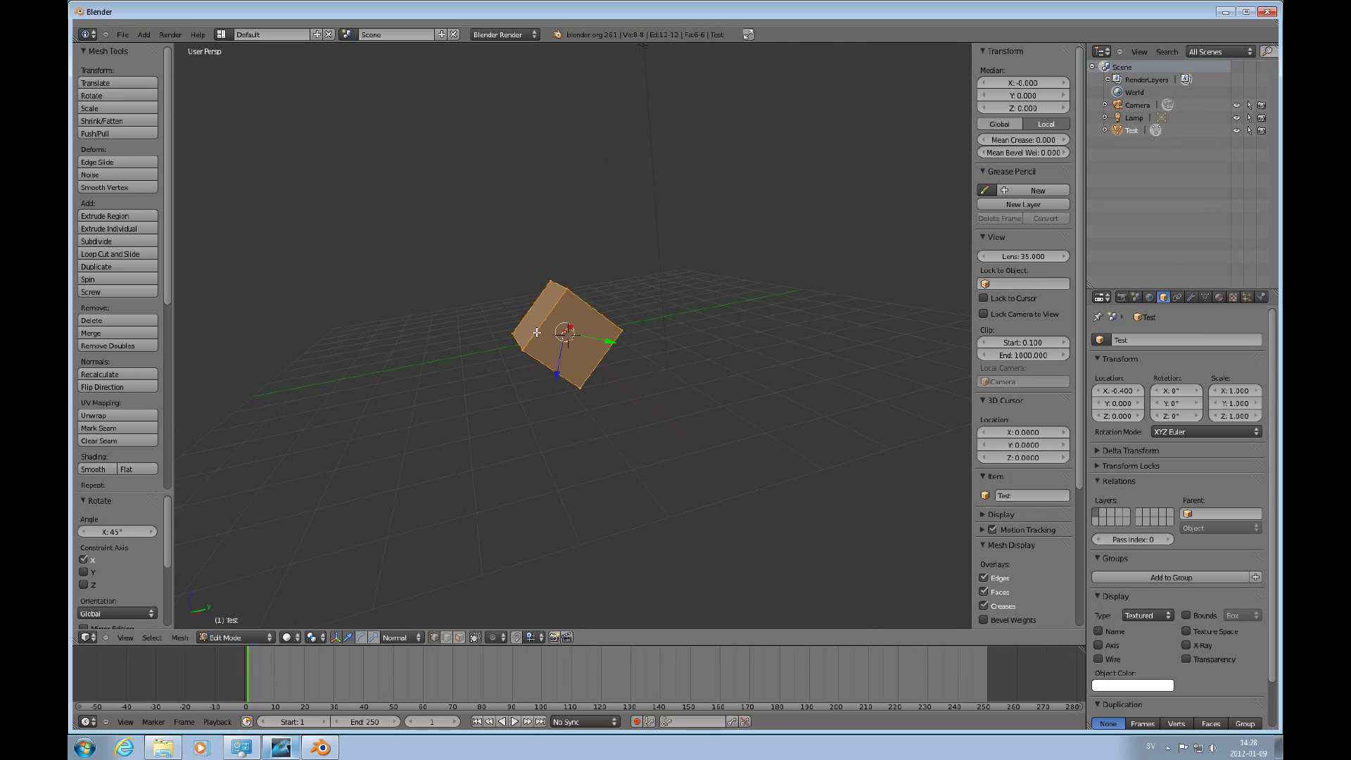
pyautogui.hotkey('ctrl', 'Tab')
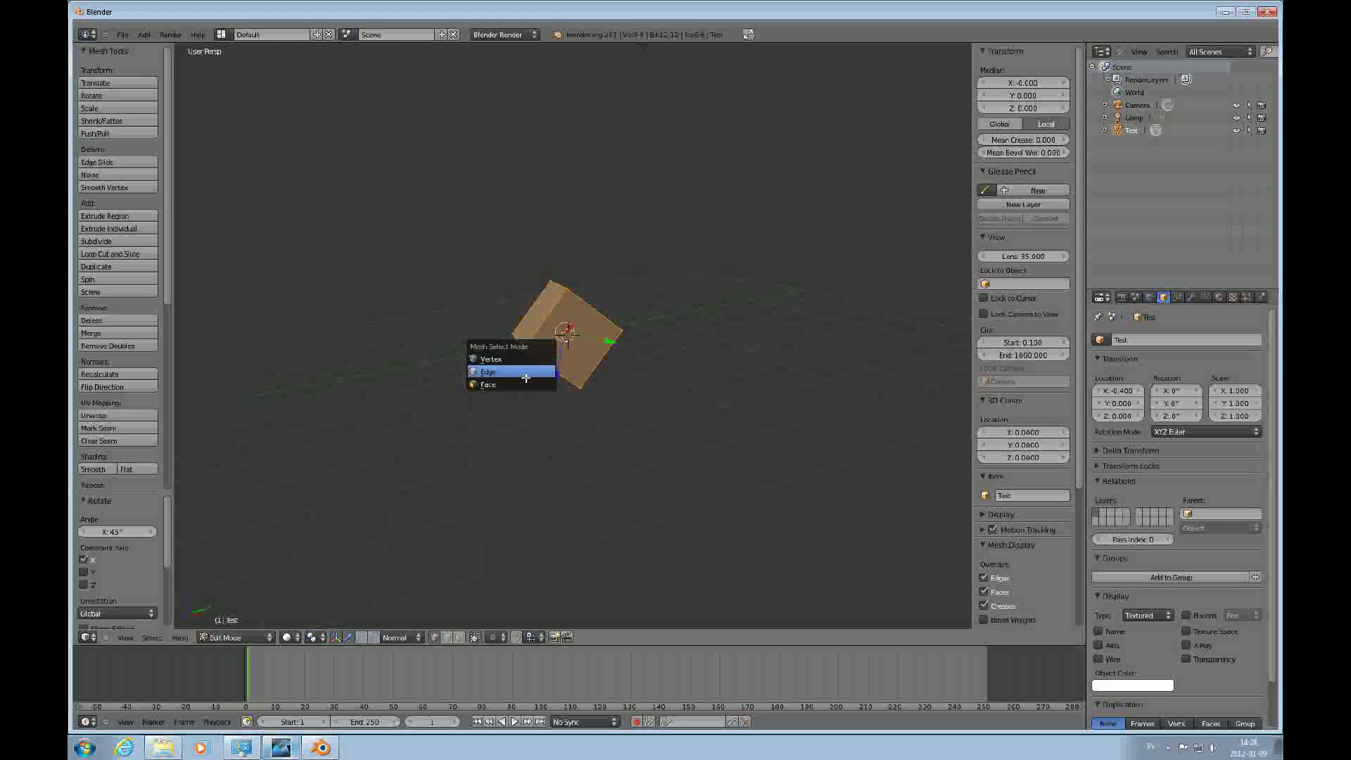
pyautogui.click(484, 385)
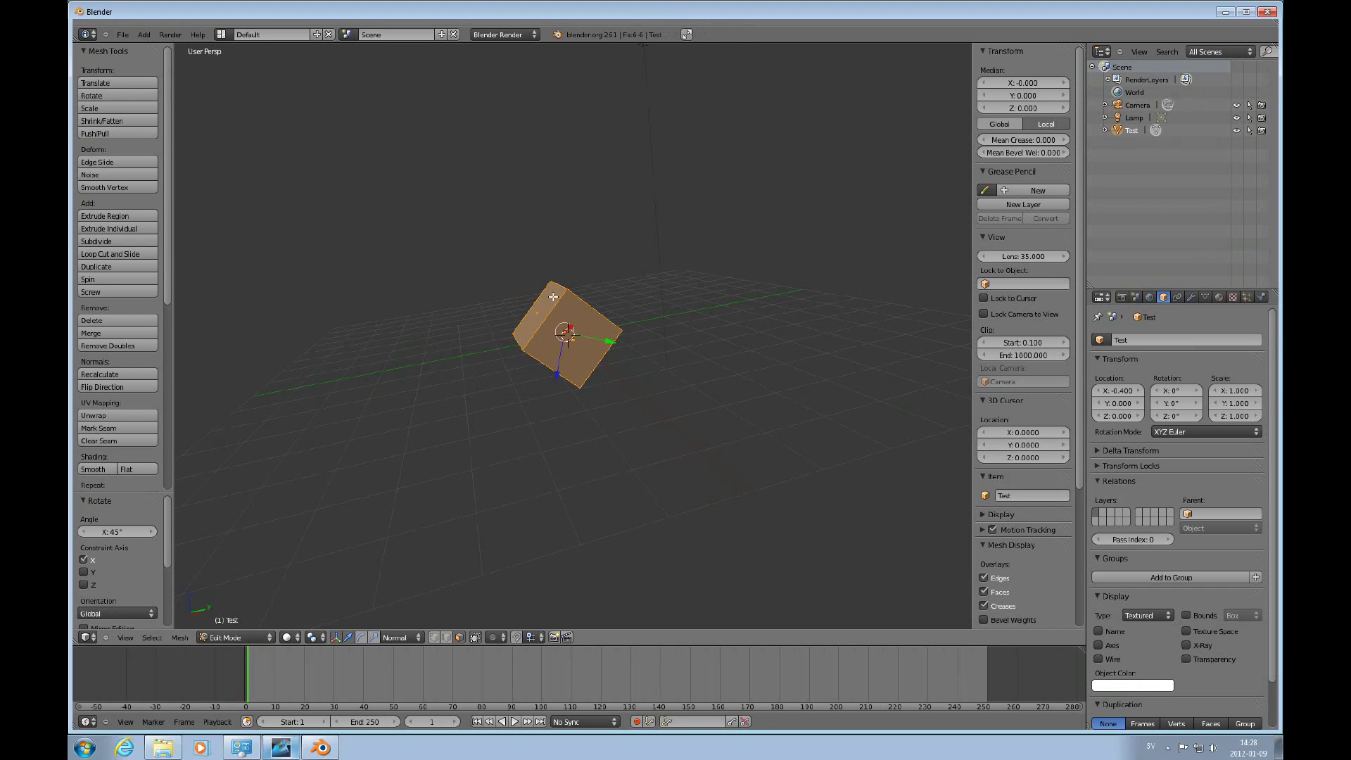
pyautogui.rightClick(553, 300)
pyautogui.moveTo(553, 299); pyautogui.dragTo(545, 331, button='middle')
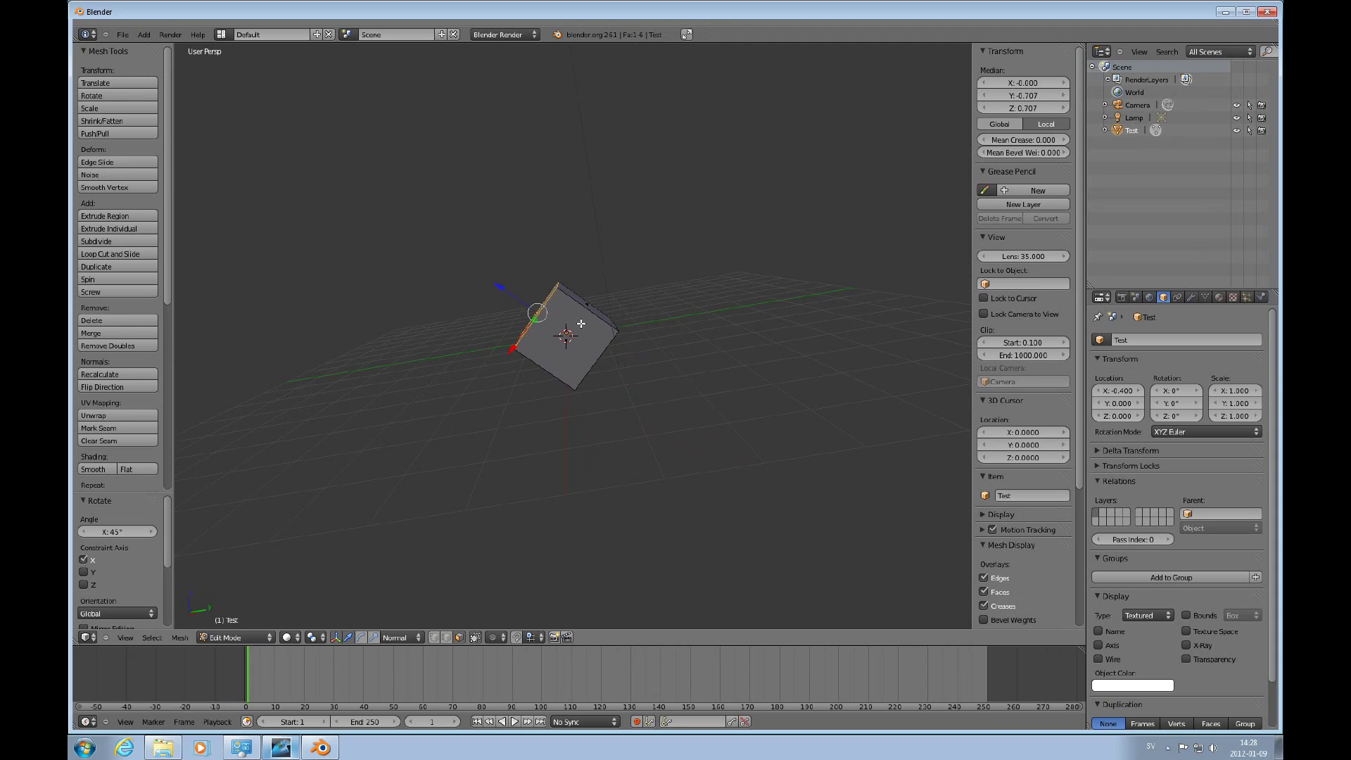
pyautogui.scroll(-3, 561, 383)
pyautogui.scroll(4, 573, 368)
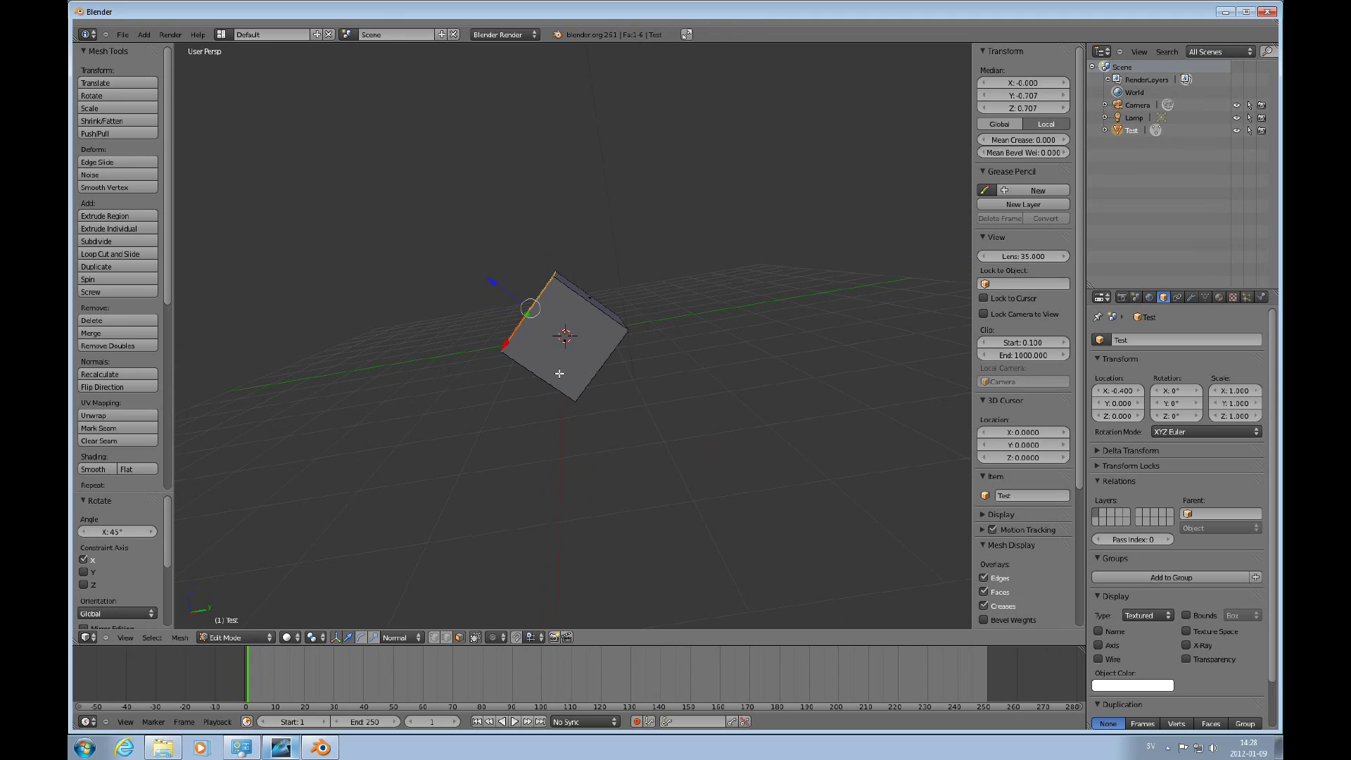
# Select the whole mesh, set orientation to Local, and move it along local Y to 5.940.
pyautogui.press('KP_7')
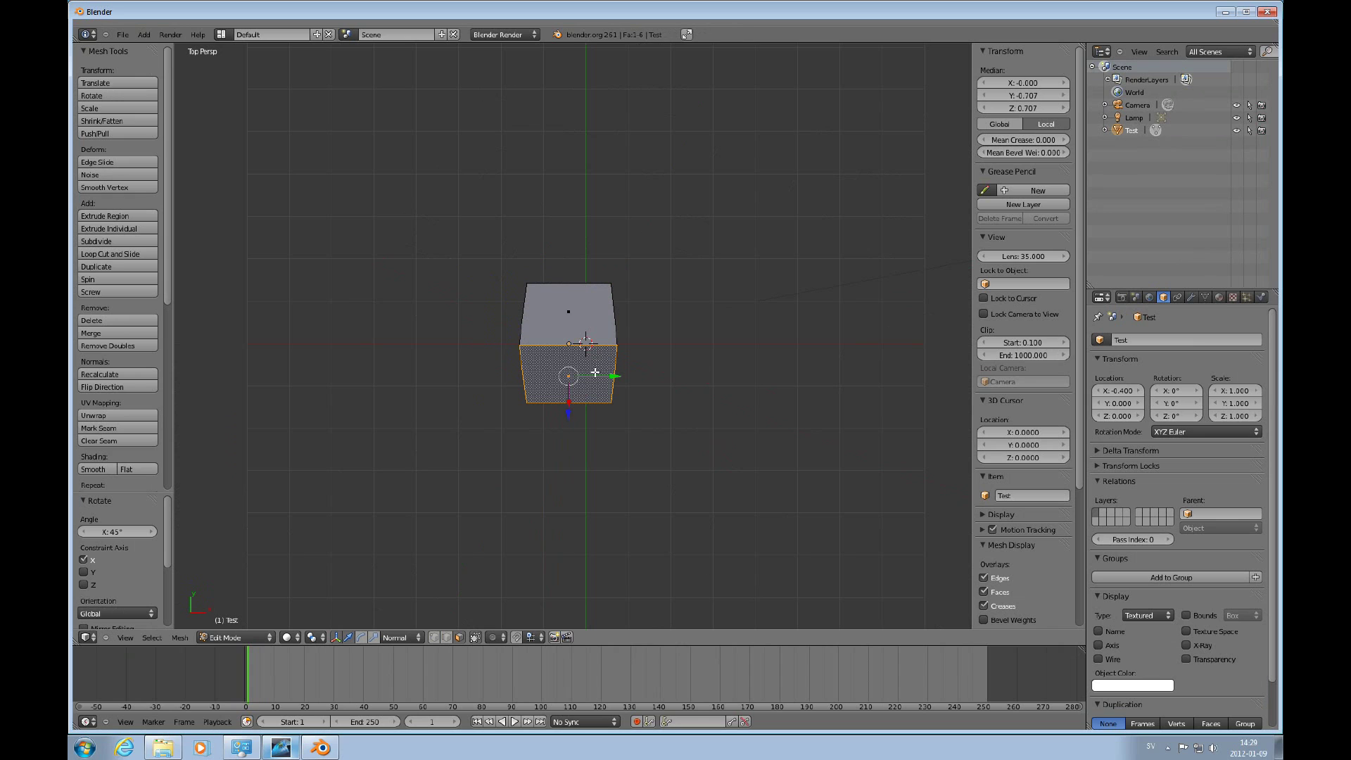
pyautogui.press('a')
pyautogui.press('a')
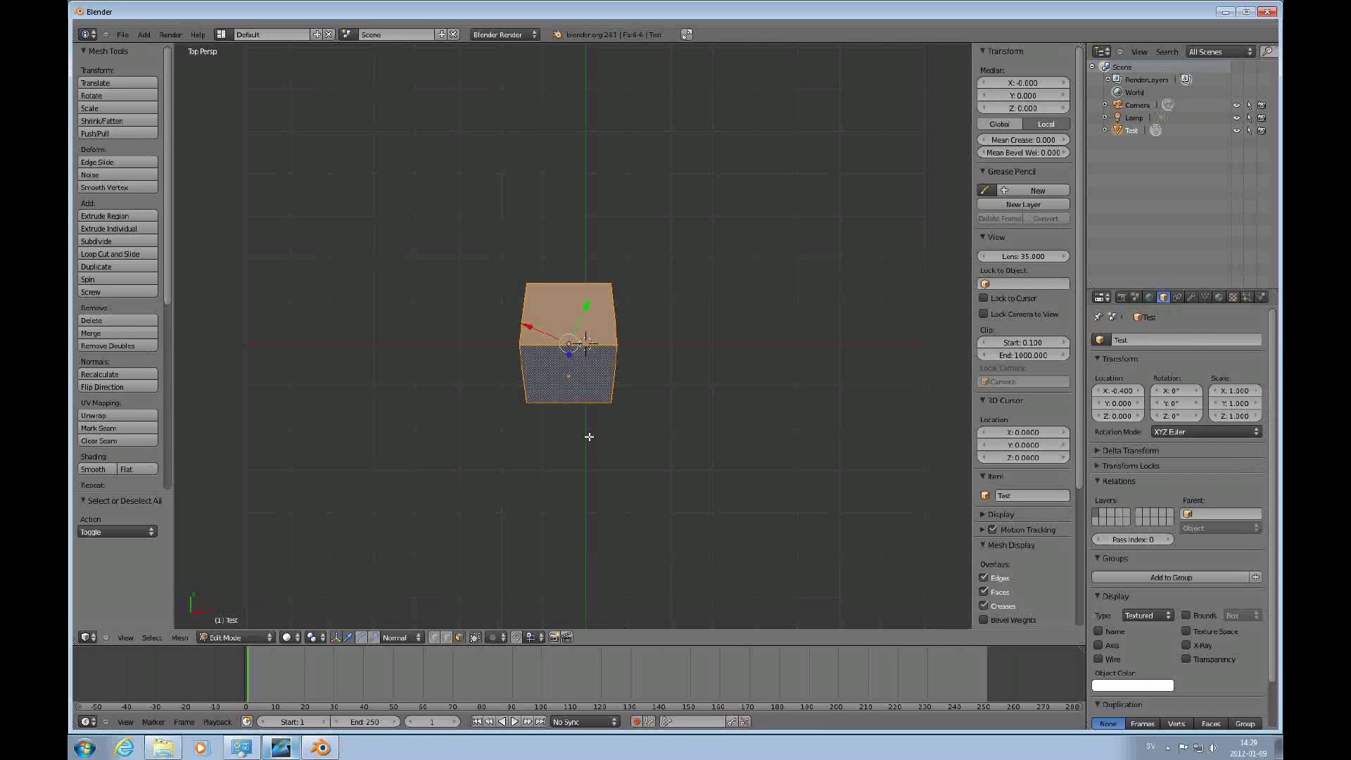
pyautogui.click(412, 637)
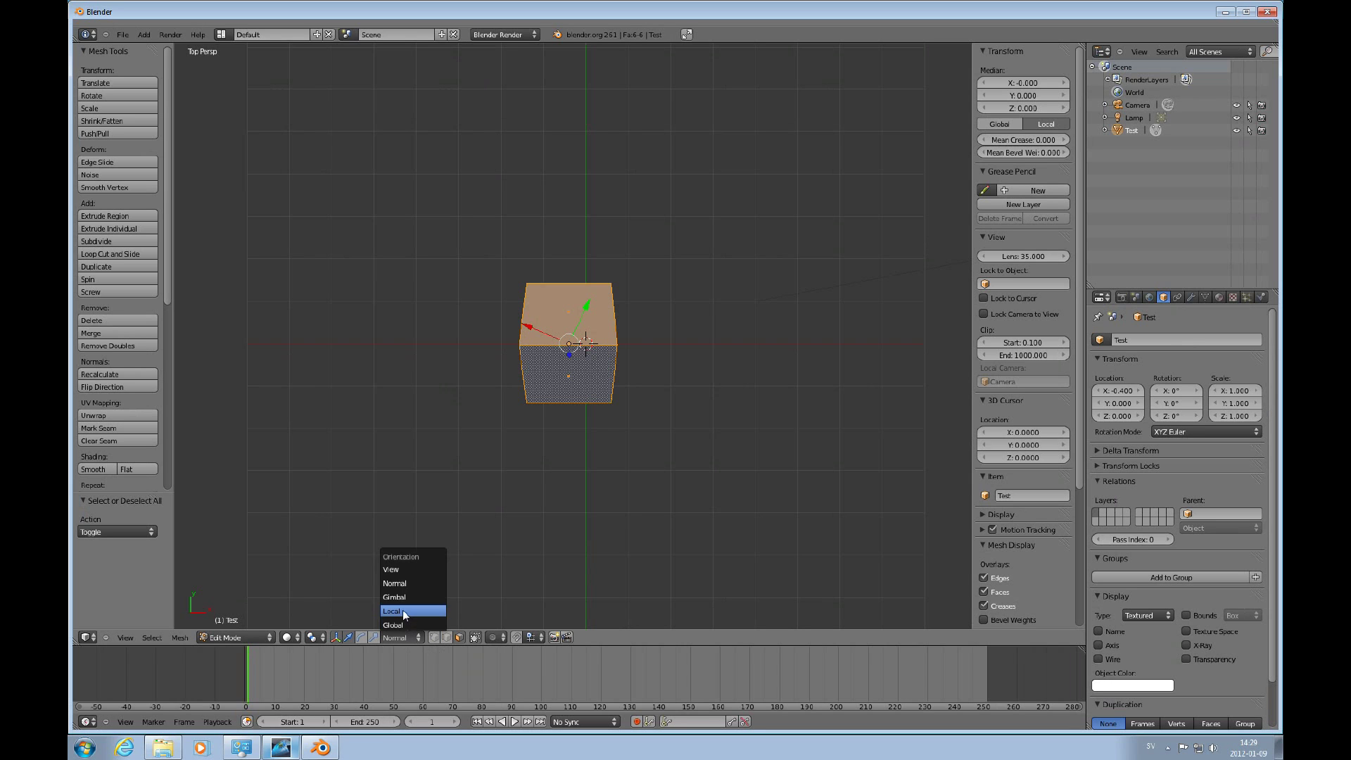
pyautogui.click(404, 611)
pyautogui.moveTo(594, 441); pyautogui.dragTo(703, 474, button='middle')
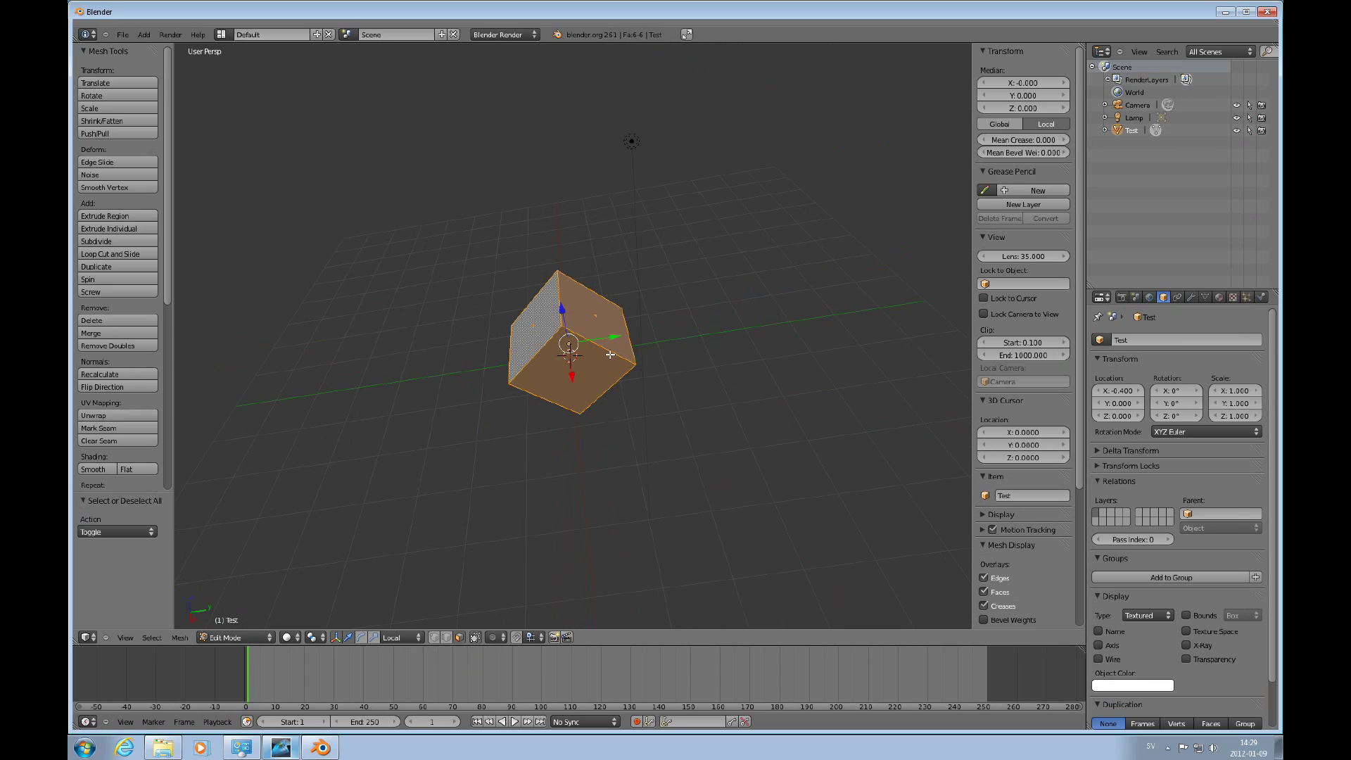
pyautogui.moveTo(617, 337); pyautogui.dragTo(880, 348)
pyautogui.scroll(-4, 815, 381)
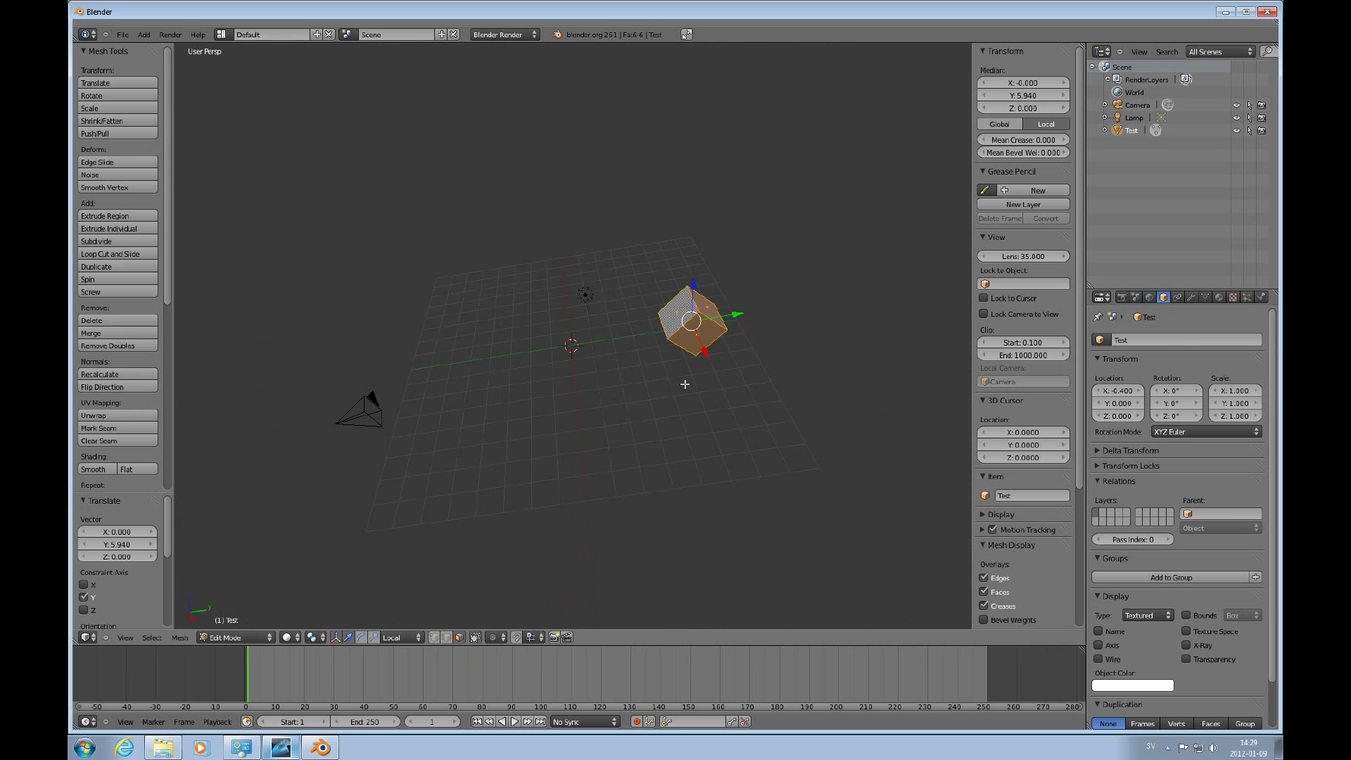
# In Object Mode, move Test to X -0.593 and tilt it about -1.6° around global X.
pyautogui.moveTo(667, 382); pyautogui.dragTo(658, 421, button='middle')
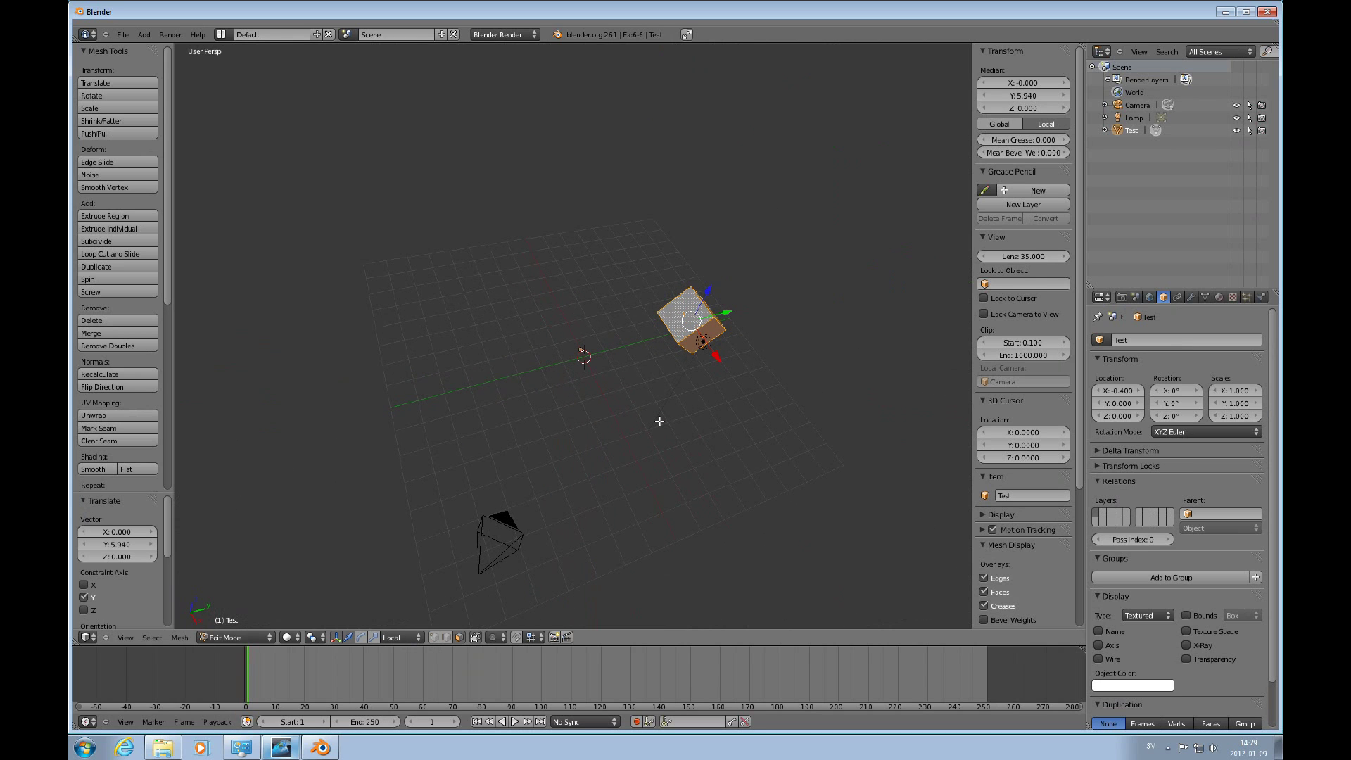
pyautogui.press('Tab')
pyautogui.moveTo(594, 377)
pyautogui.mouseDown()
pyautogui.moveTo(610, 412)
pyautogui.moveTo(619, 355)
pyautogui.moveTo(613, 392)
pyautogui.moveTo(607, 375)
pyautogui.mouseUp()
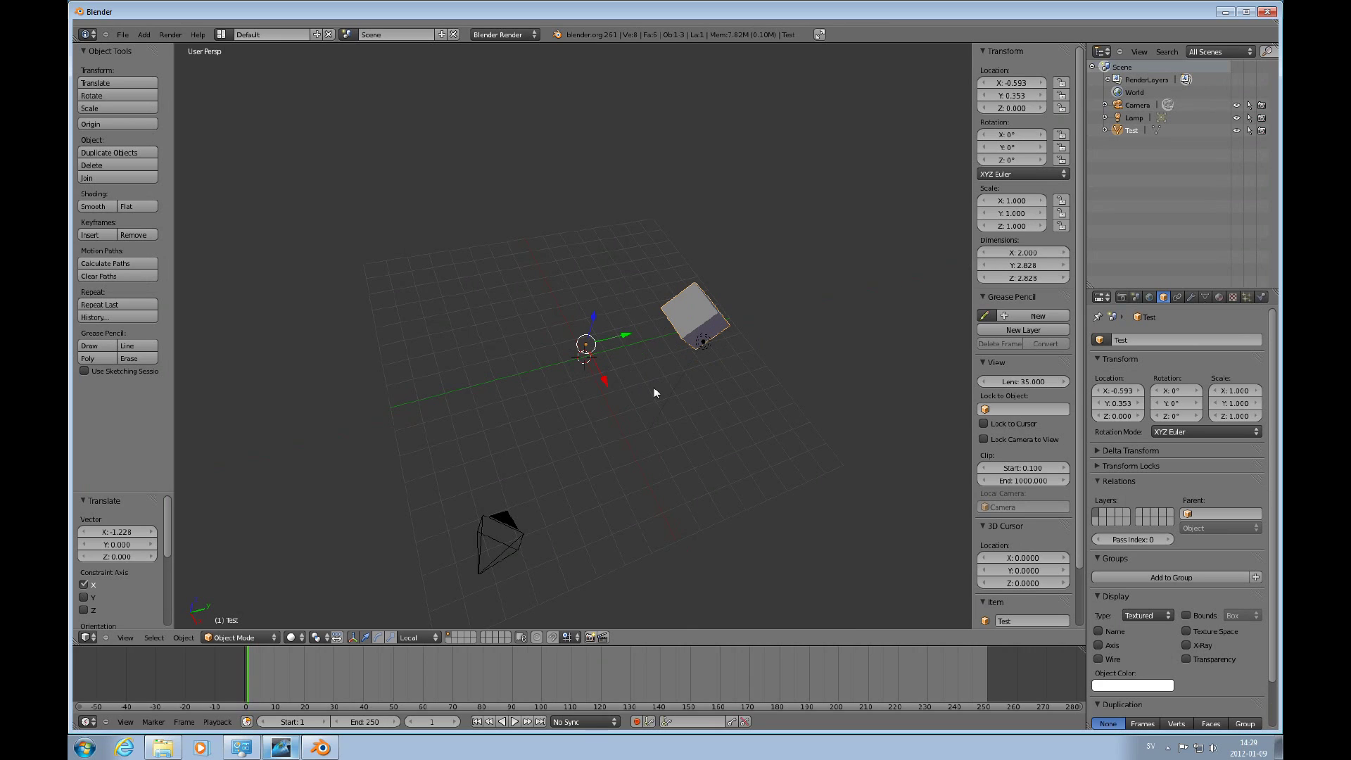
pyautogui.press('r')
pyautogui.press('x')
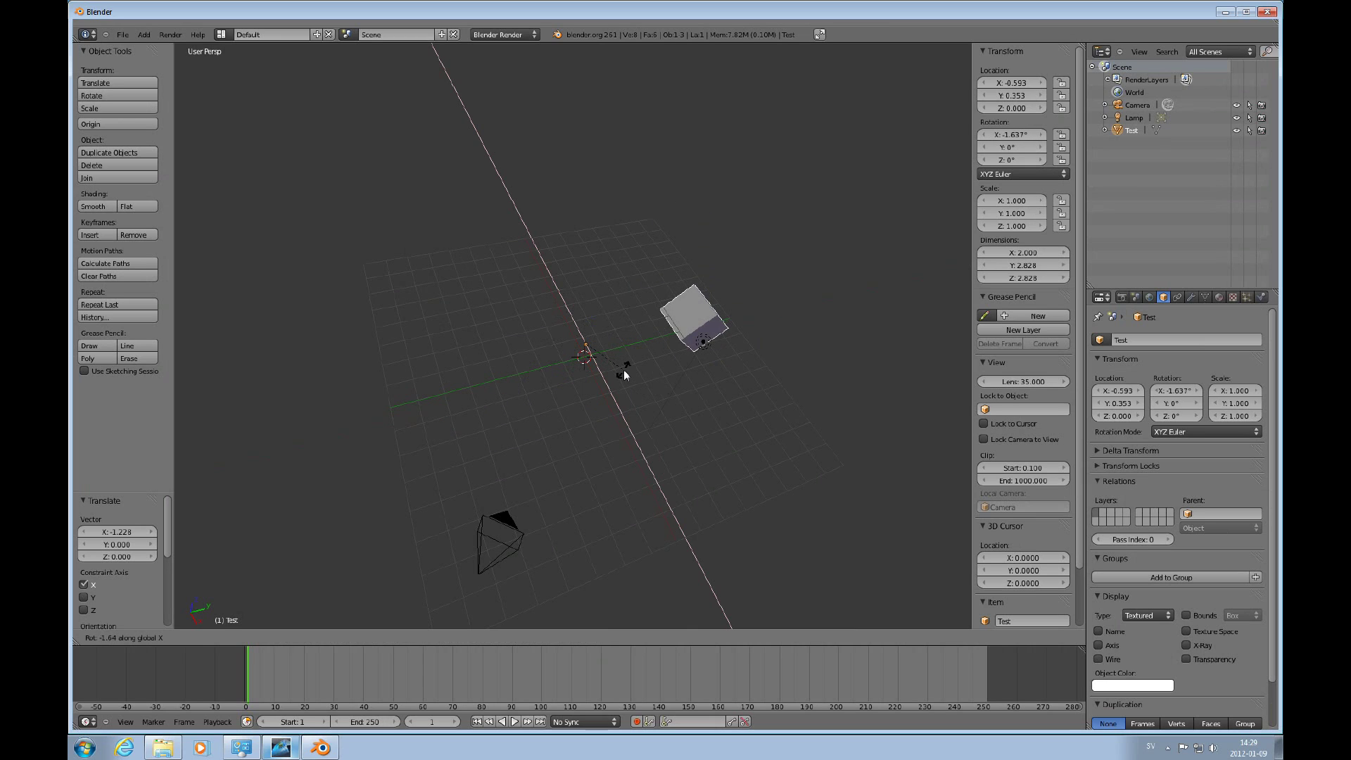
# In Edit Mode, rotate the cube mesh around the global X axis.
pyautogui.press('Tab')
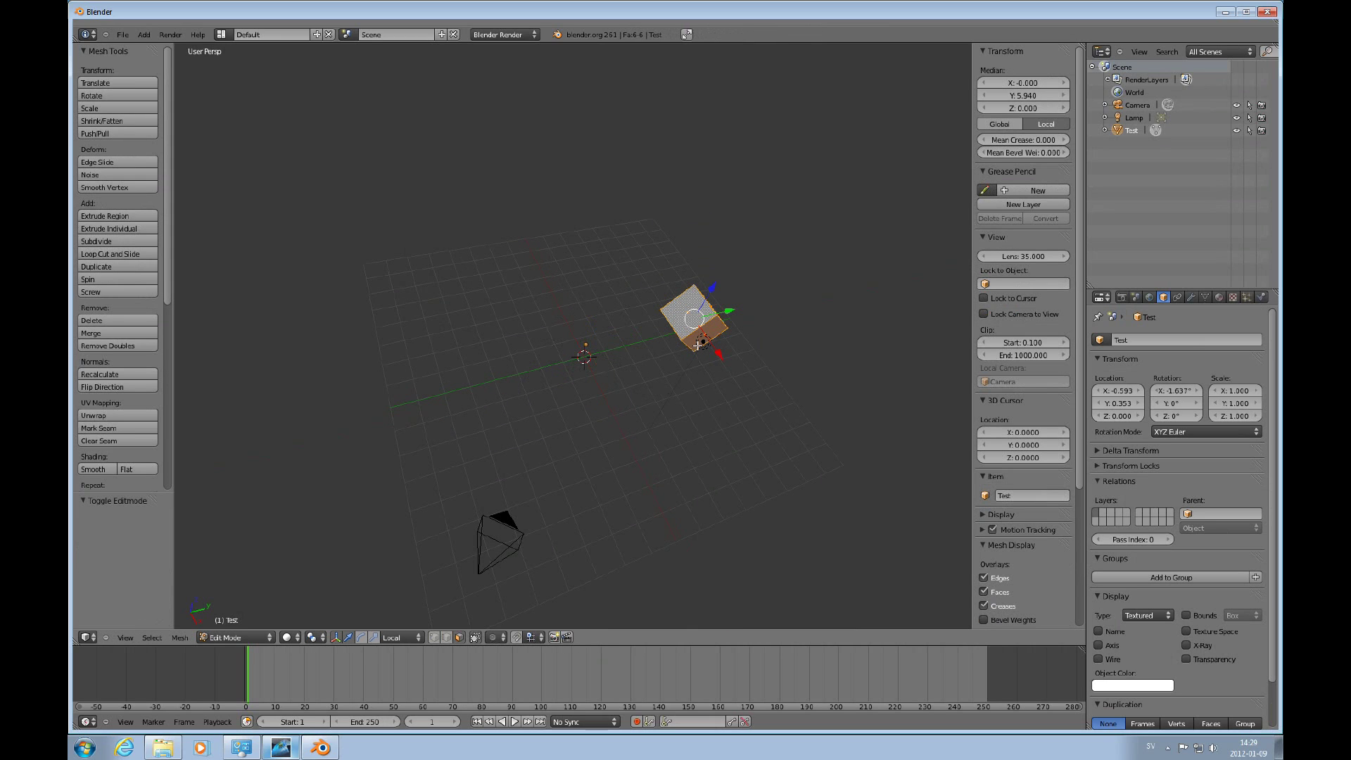
pyautogui.press('r')
pyautogui.press('x')
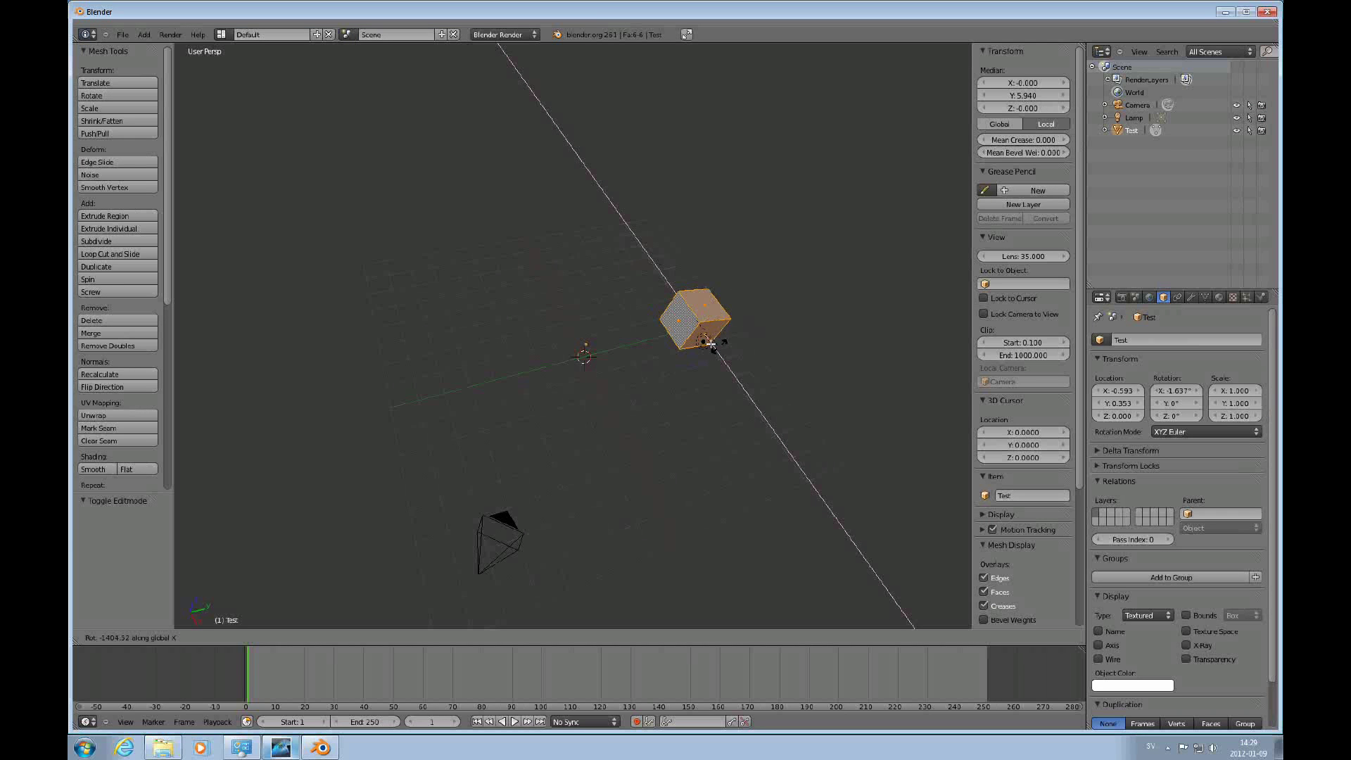
pyautogui.click(672, 388)
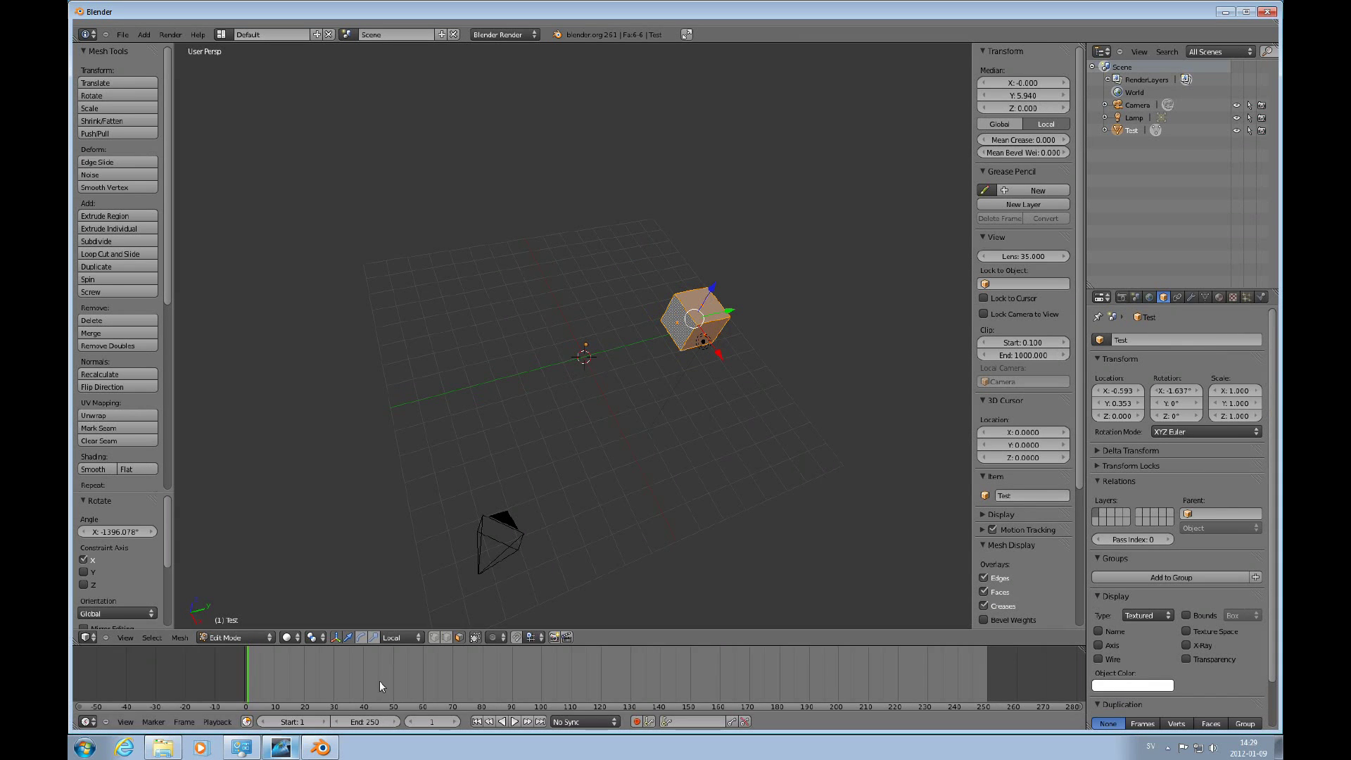
# Set the pivot point to 3D Cursor and rotate the mesh around global X about it.
pyautogui.click(315, 637)
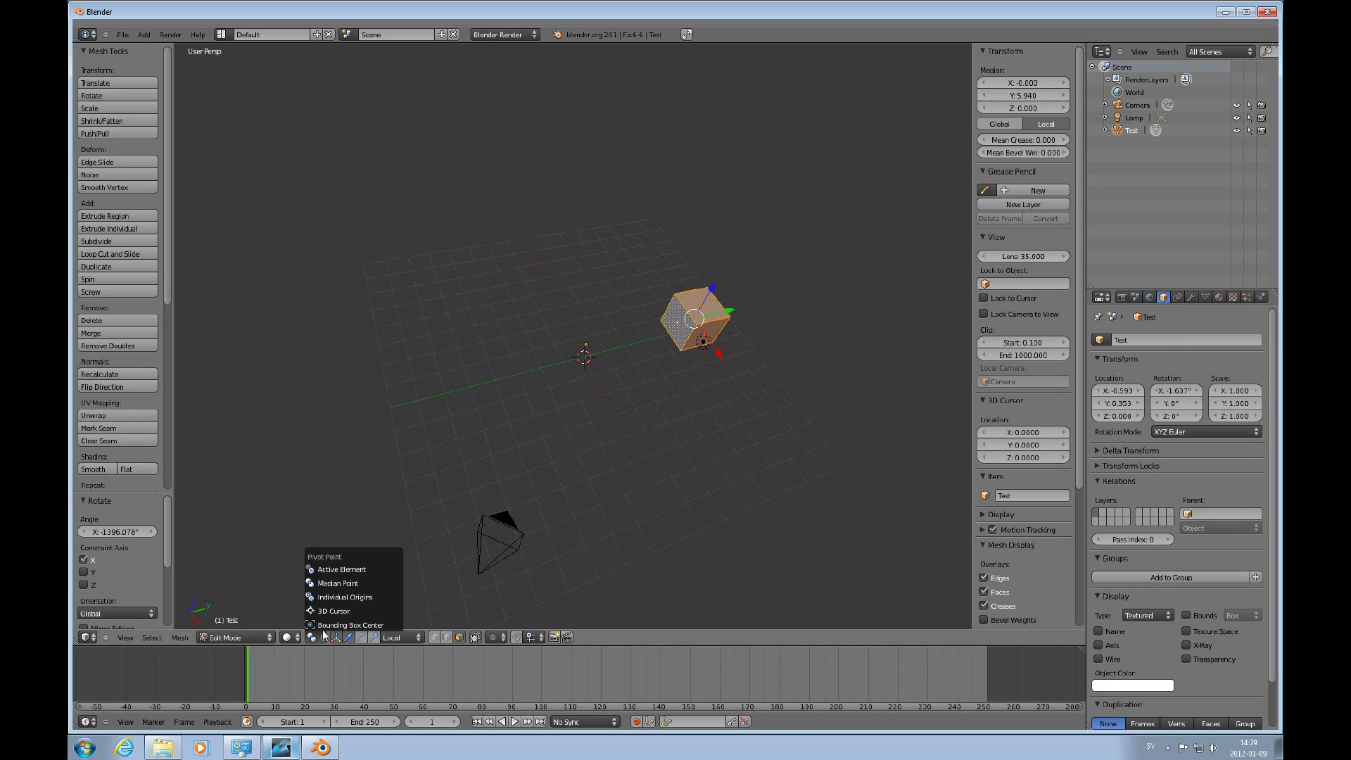
pyautogui.click(323, 612)
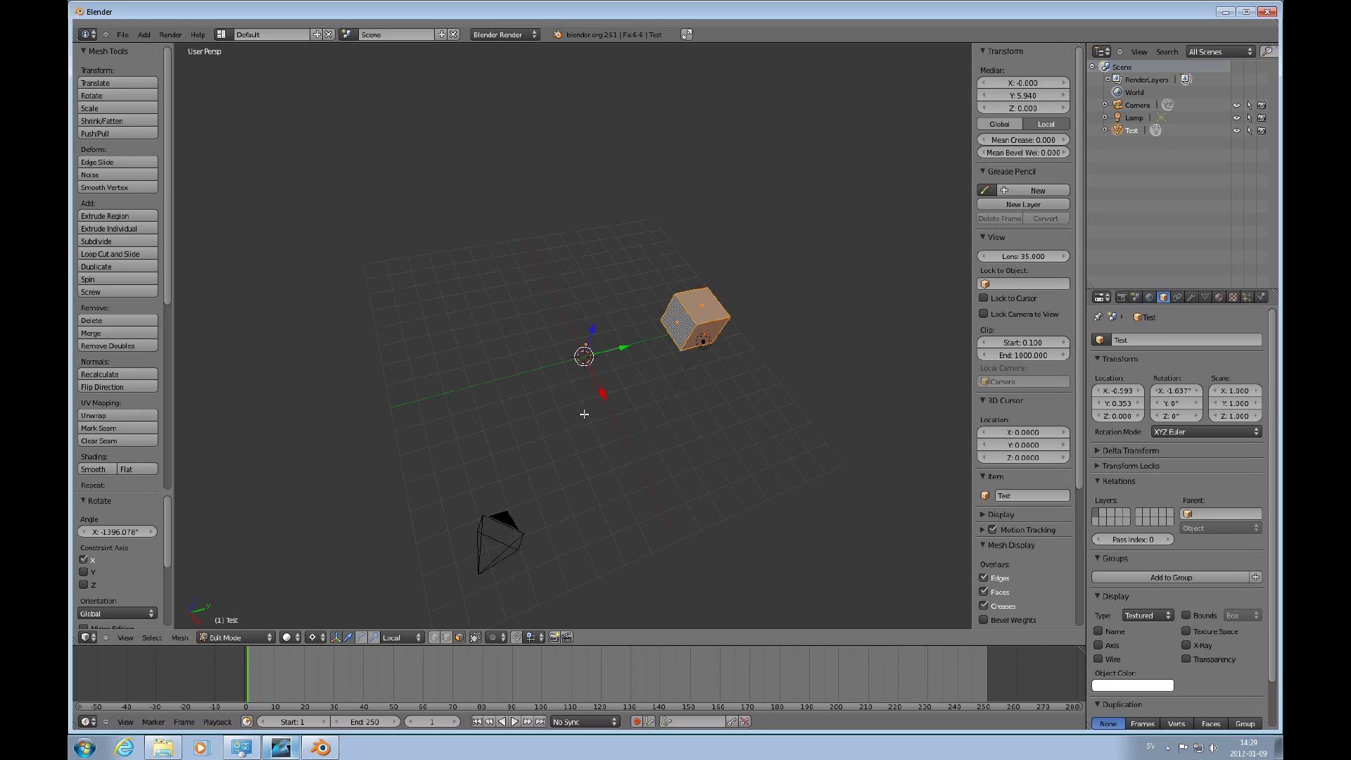
pyautogui.press('r')
pyautogui.press('x')
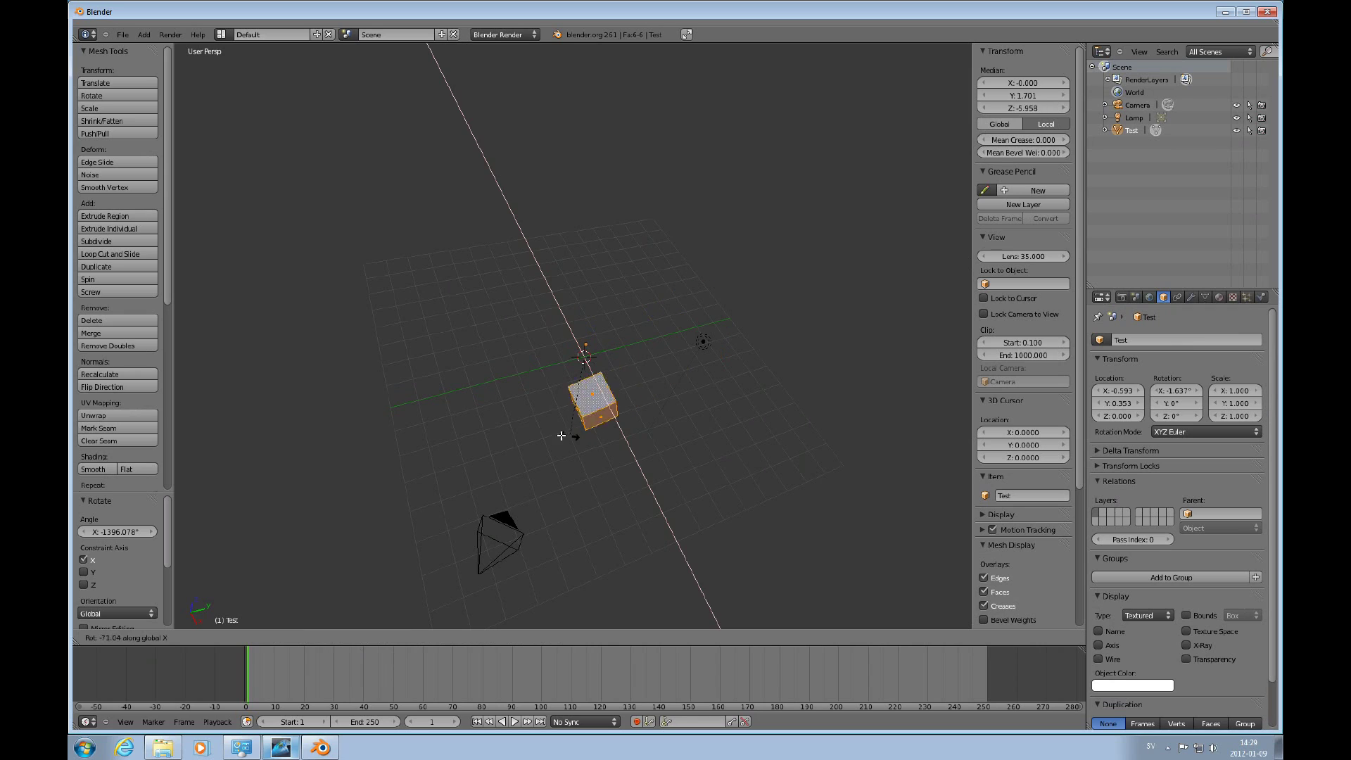
pyautogui.click(622, 369)
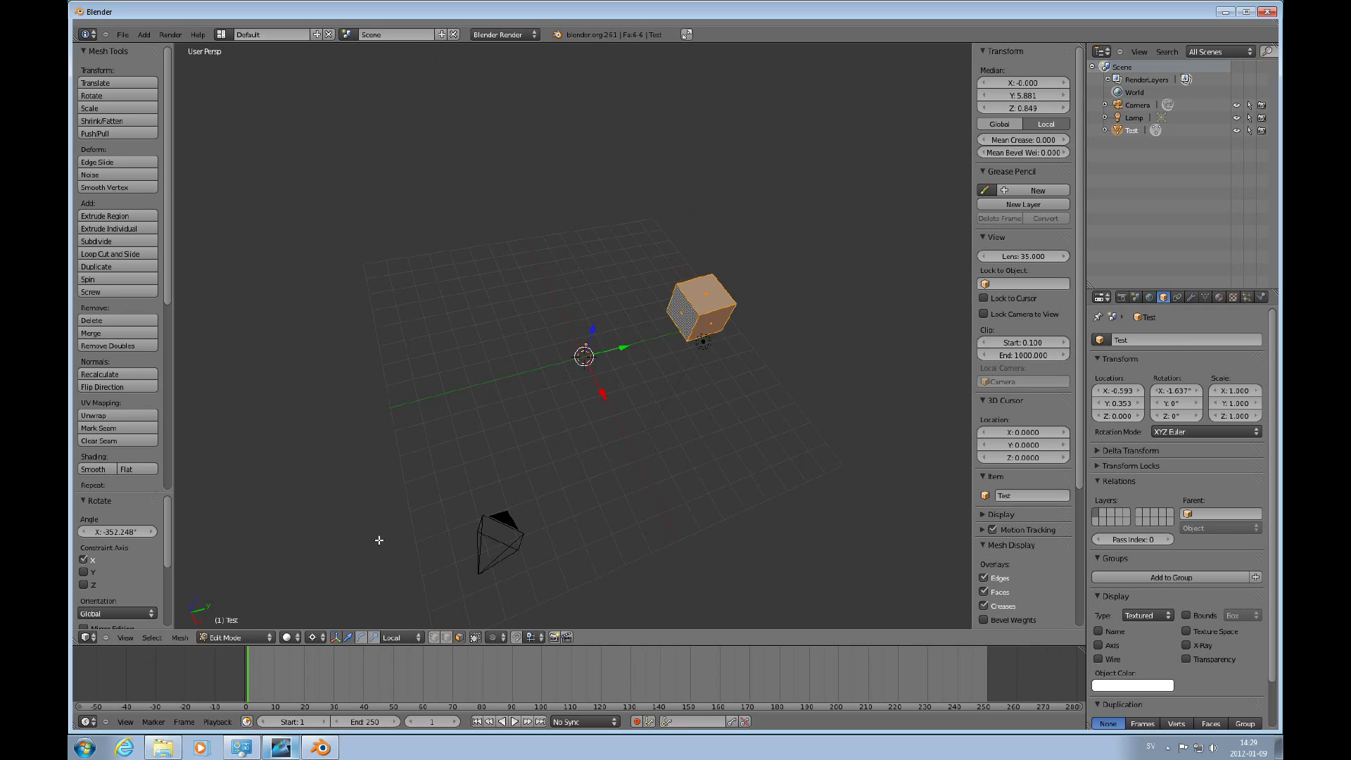
# Set the pivot point back to Median Point, leaving the mesh in place.
pyautogui.click(322, 637)
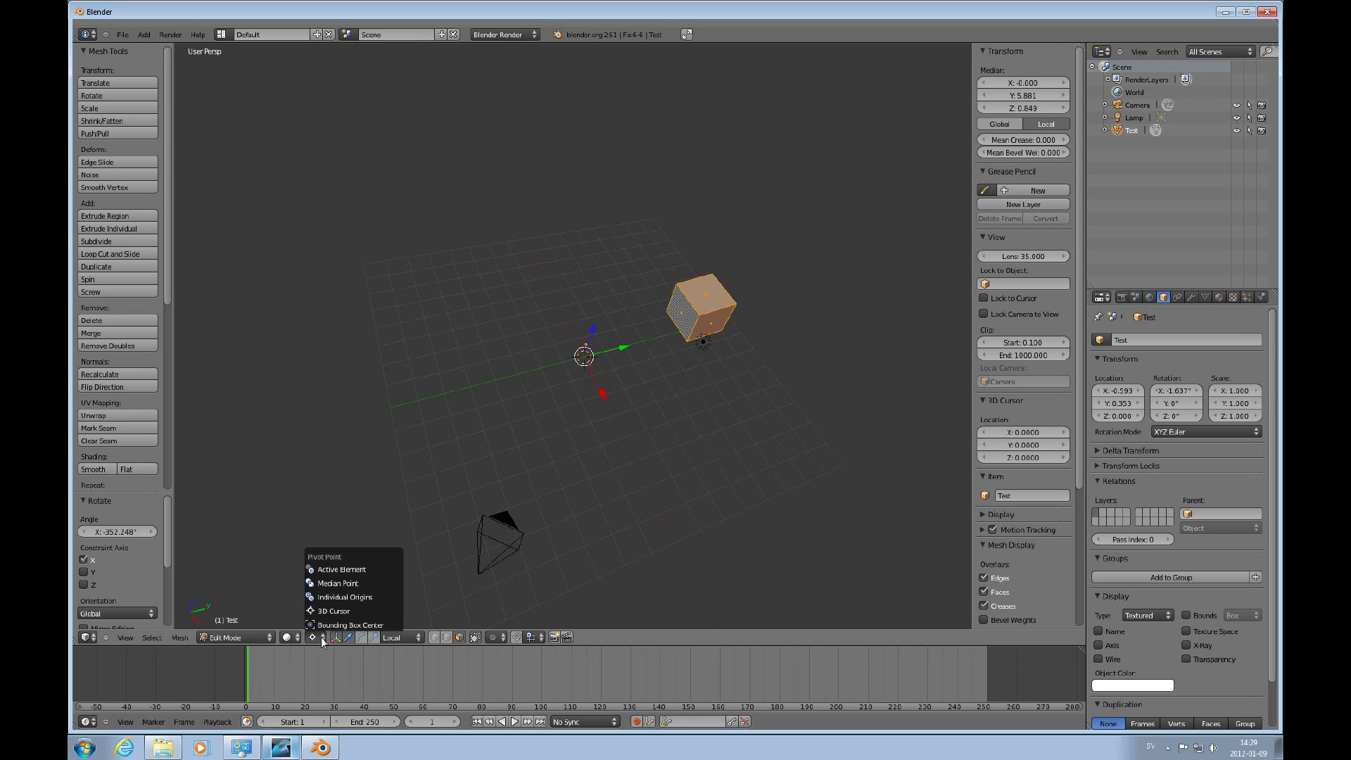
pyautogui.click(338, 583)
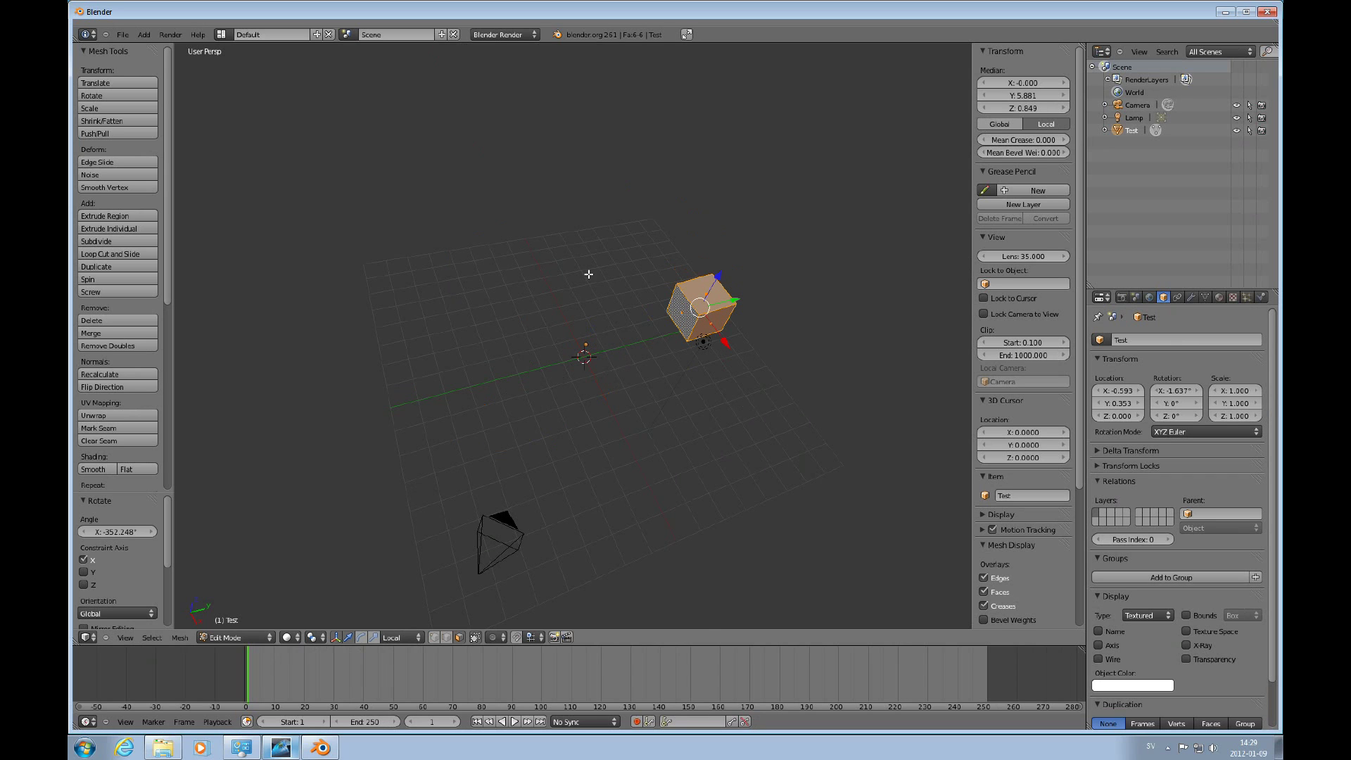
pyautogui.press('g')
pyautogui.press('Escape')
pyautogui.moveTo(734, 320); pyautogui.dragTo(607, 313, button='middle')
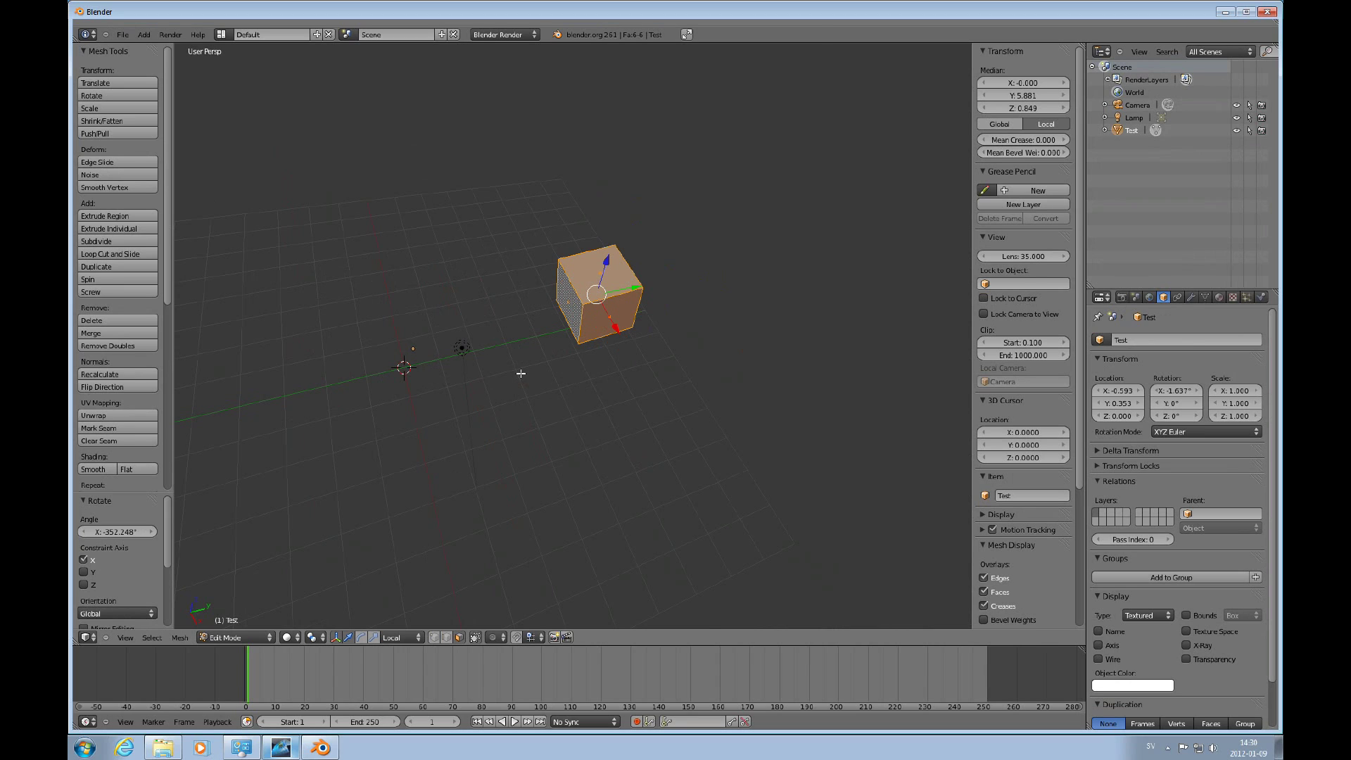
# In Object Mode, apply Origin to Geometry, then undo it.
pyautogui.press('Tab')
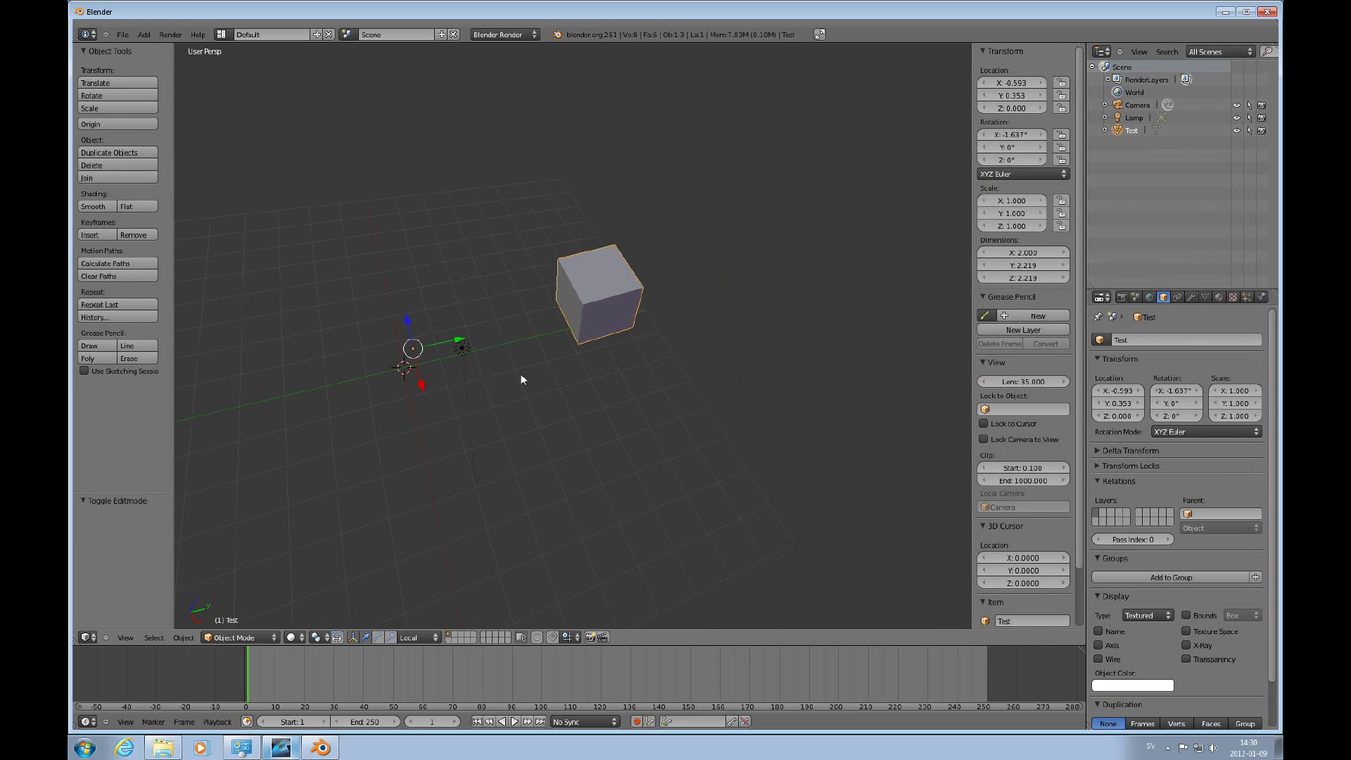
pyautogui.click(184, 637)
pyautogui.moveTo(196, 586)
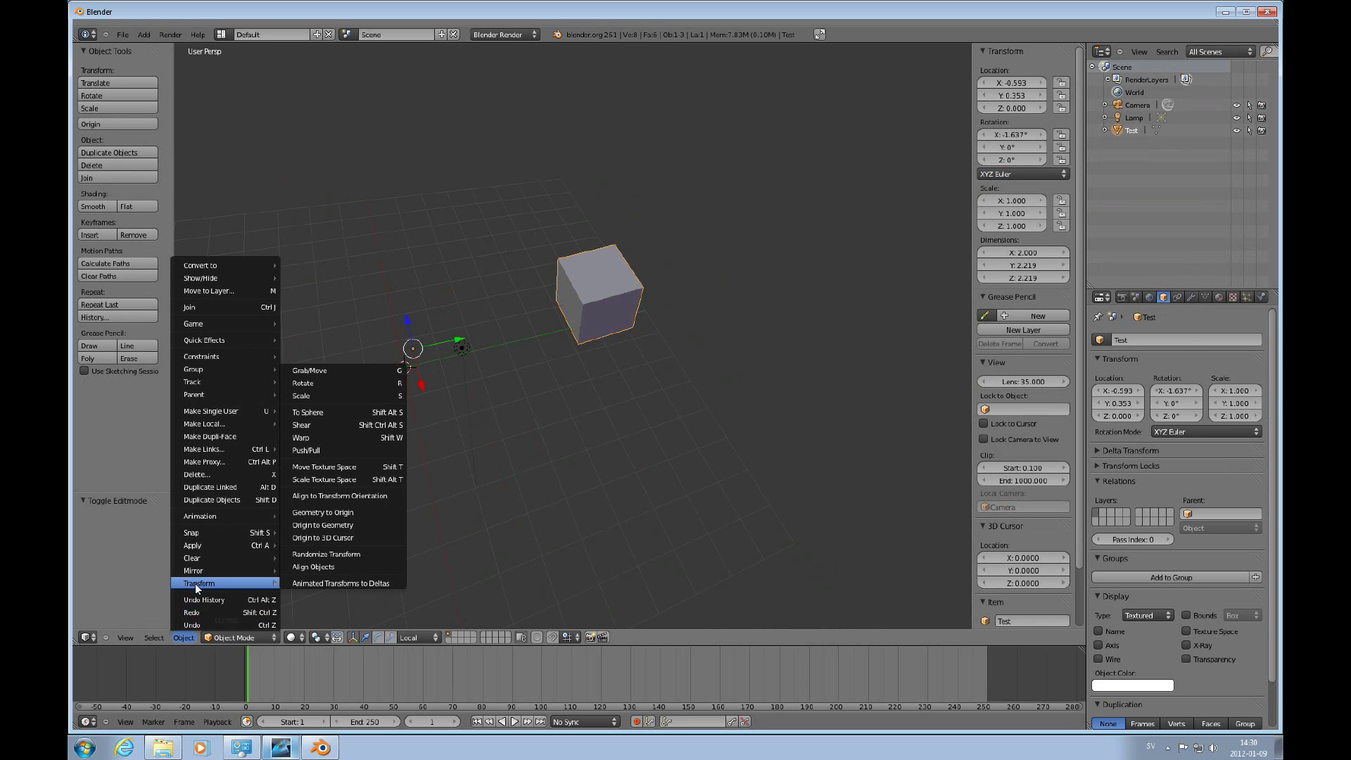
pyautogui.click(328, 524)
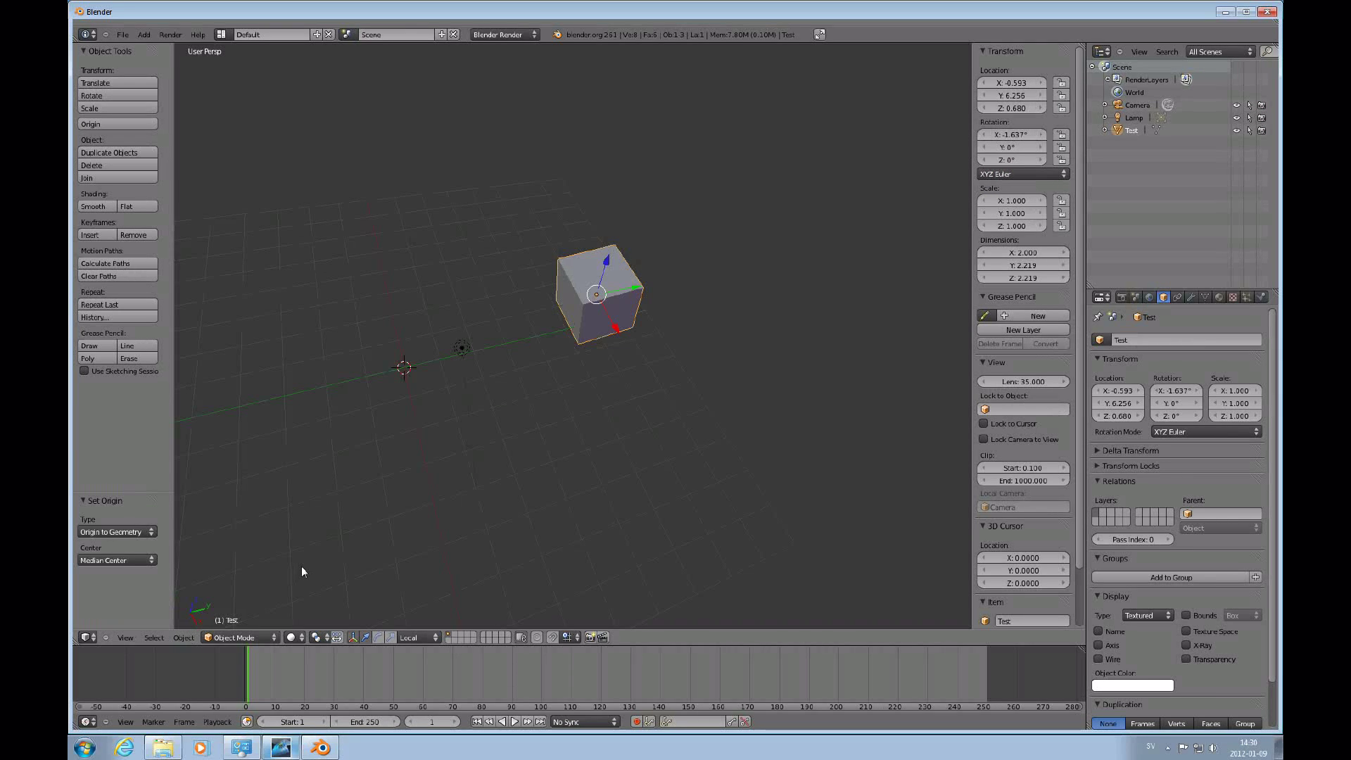
pyautogui.hotkey('ctrl', 'z')
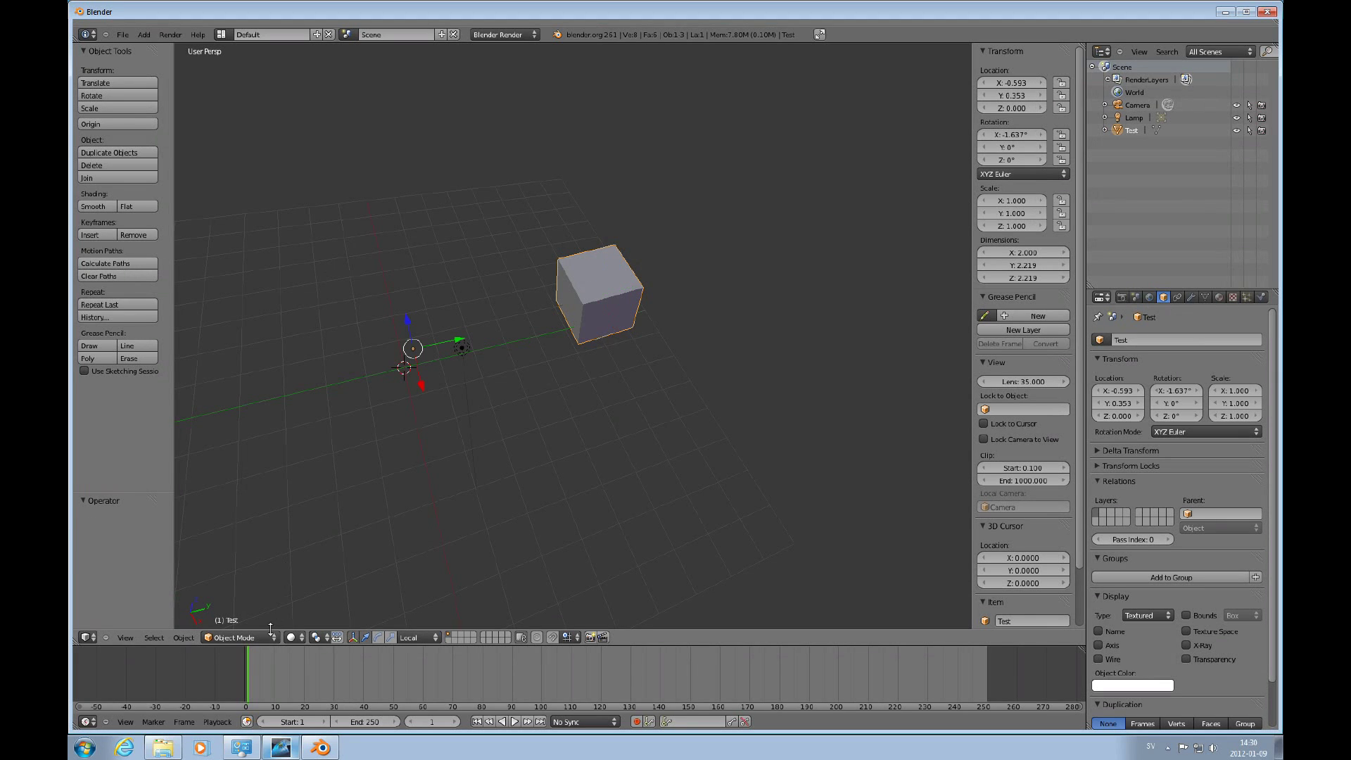
# Apply Object > Transform > Geometry to Origin to centre the cube on the origin.
pyautogui.click(184, 637)
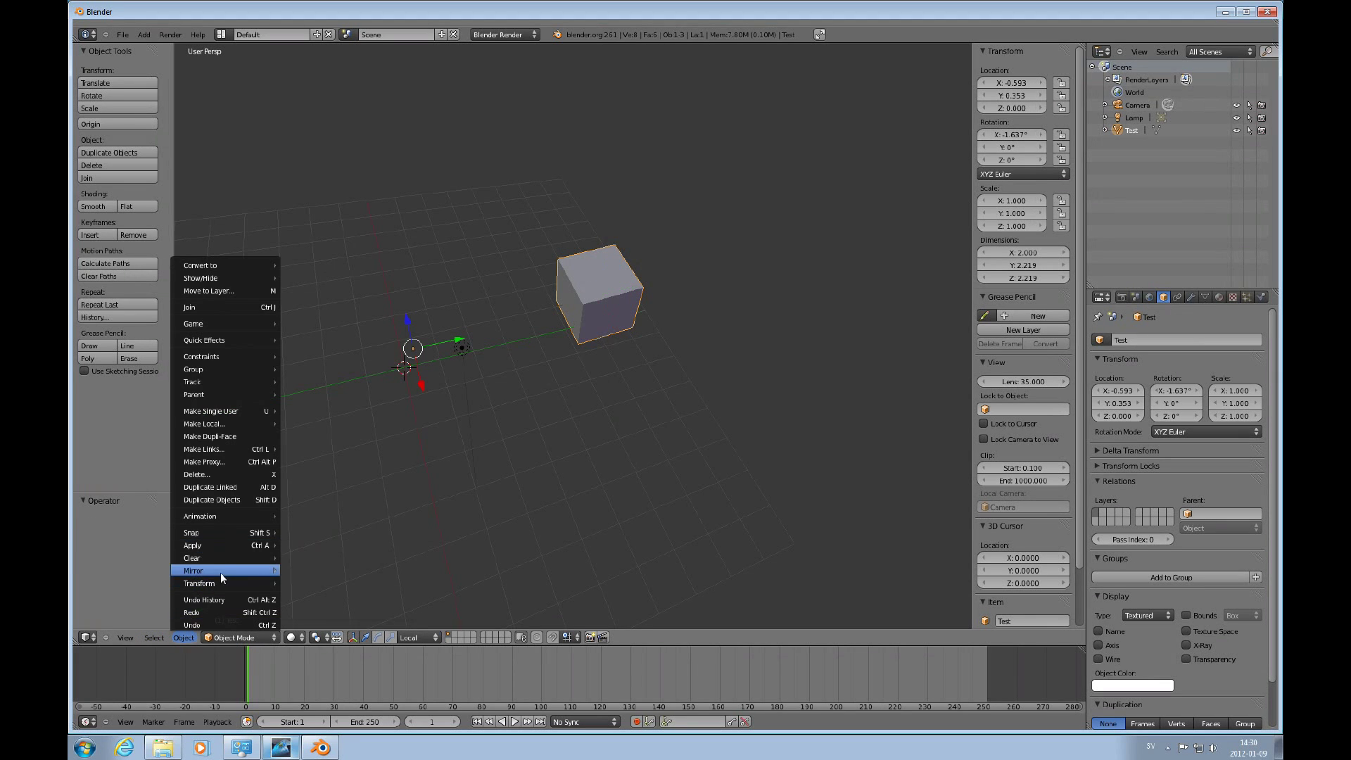
pyautogui.moveTo(214, 582)
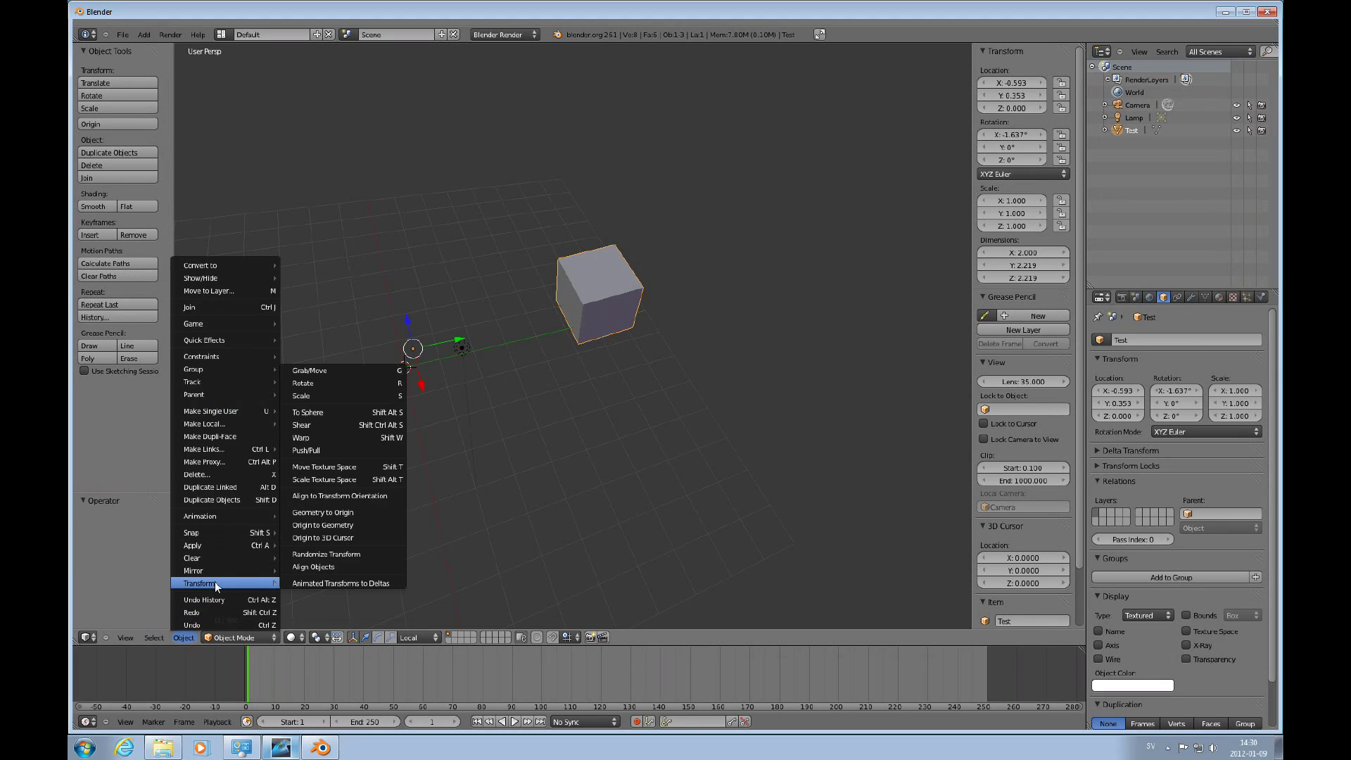
pyautogui.click(349, 513)
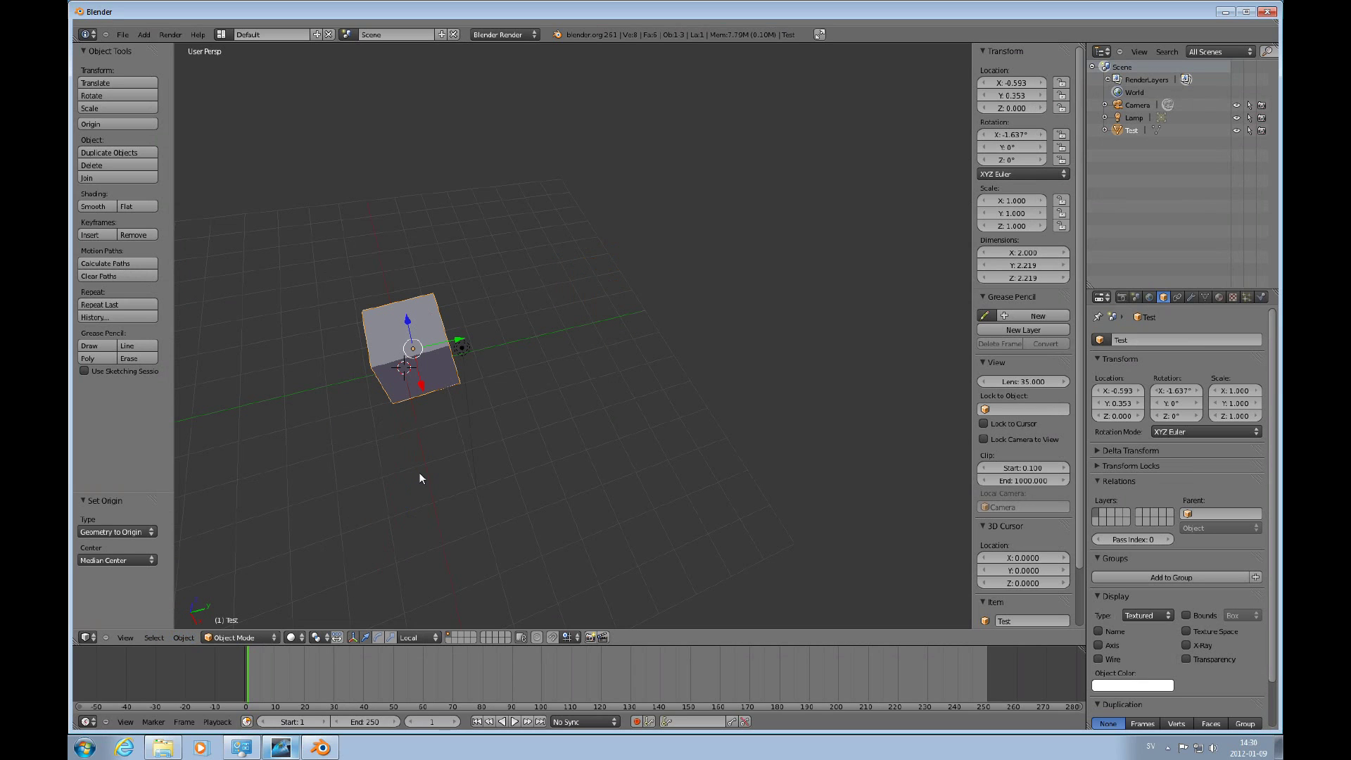
pyautogui.moveTo(420, 476); pyautogui.dragTo(467, 400, button='middle')
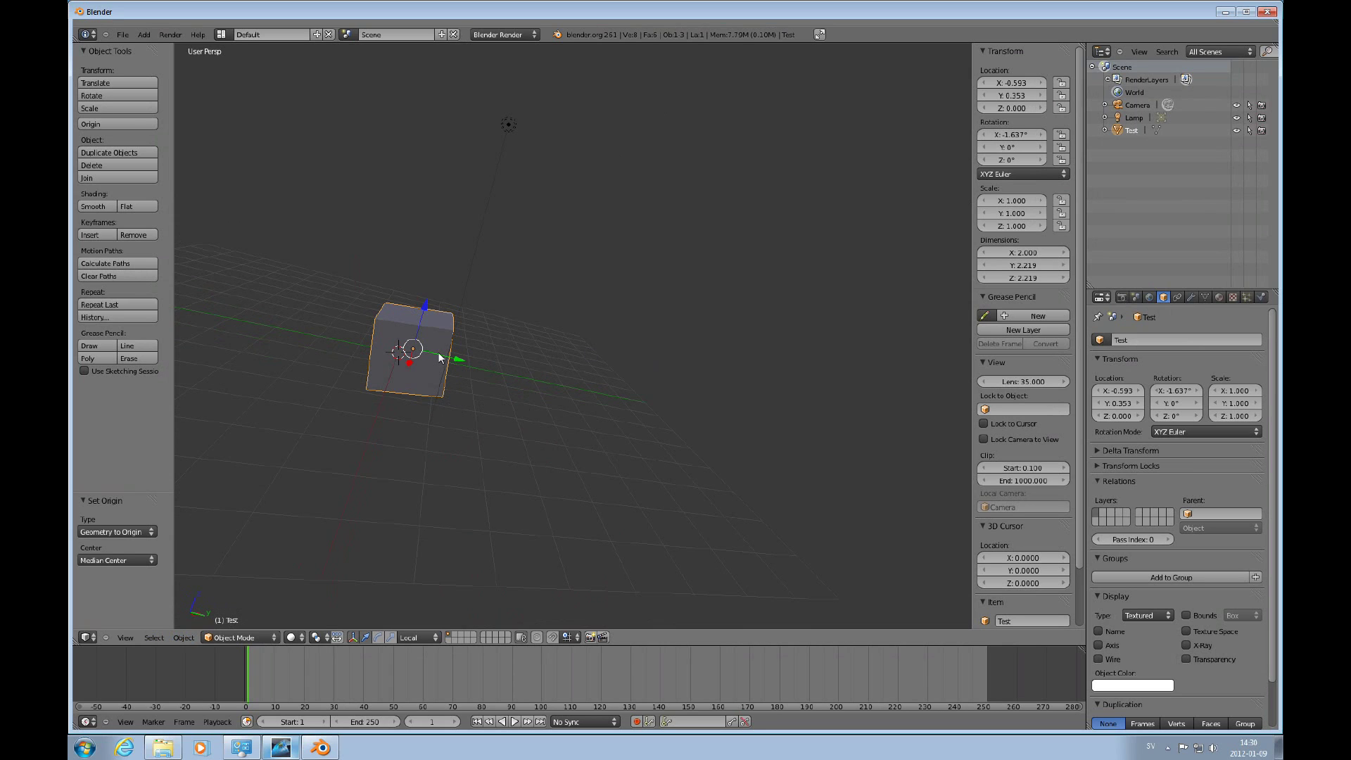
# Toggle into Edit Mode and back, then set Test's Rotation X to 0 in the N-panel.
pyautogui.press('Tab')
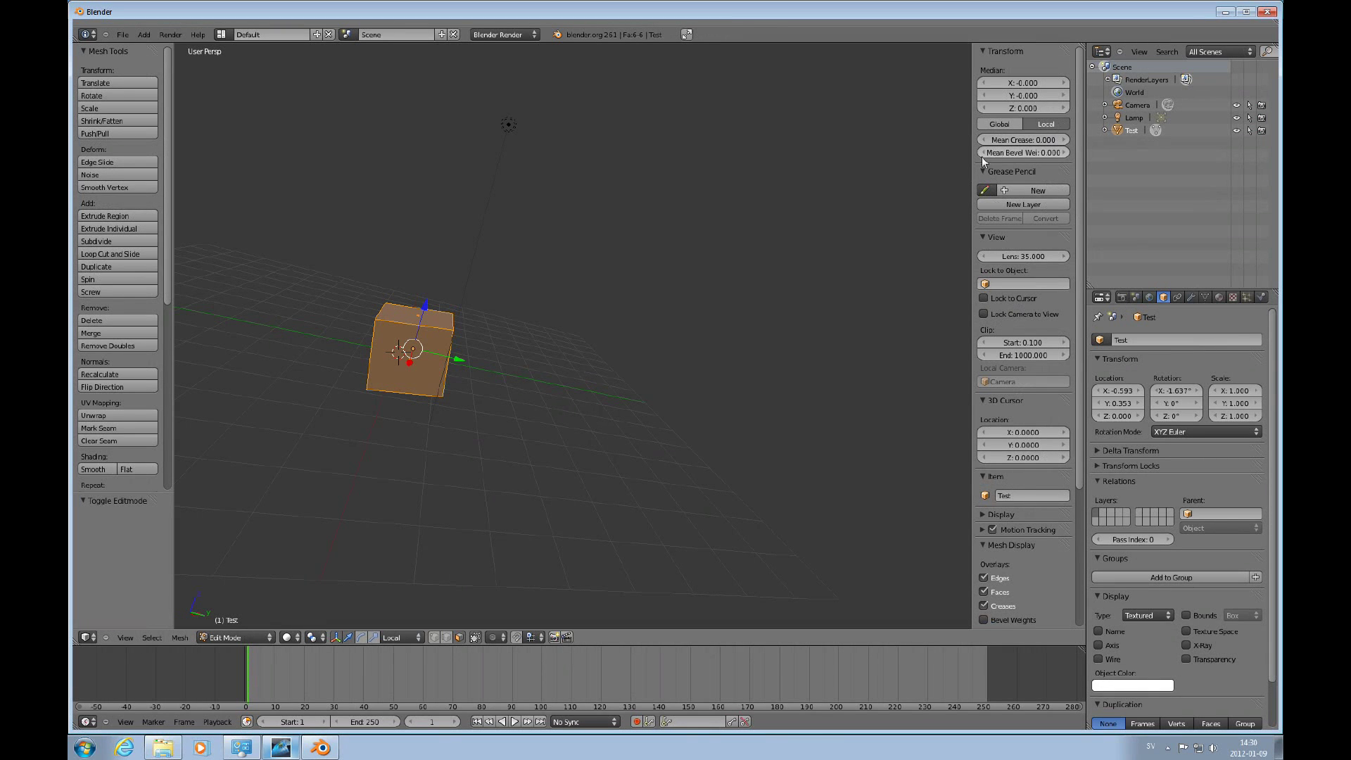
pyautogui.press('Tab')
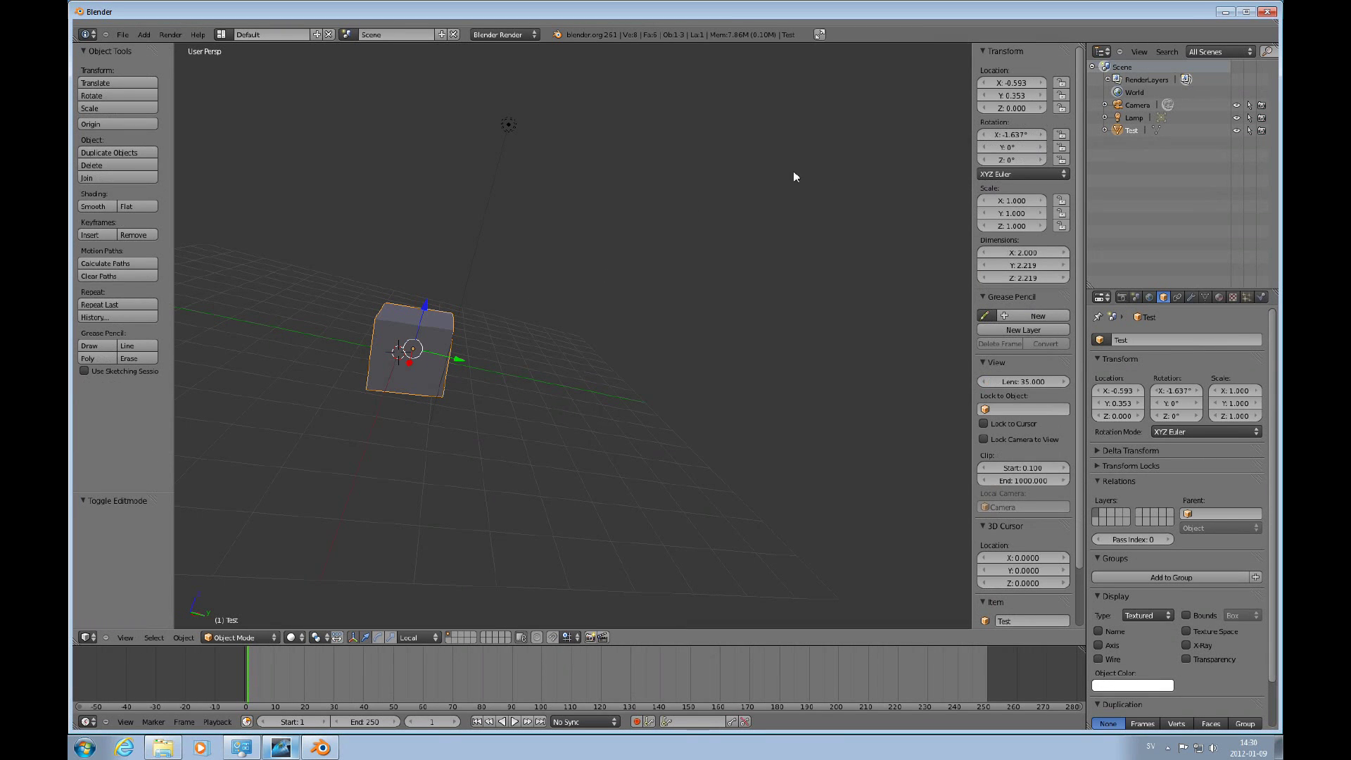
pyautogui.moveTo(1014, 135); pyautogui.dragTo(1024, 141)
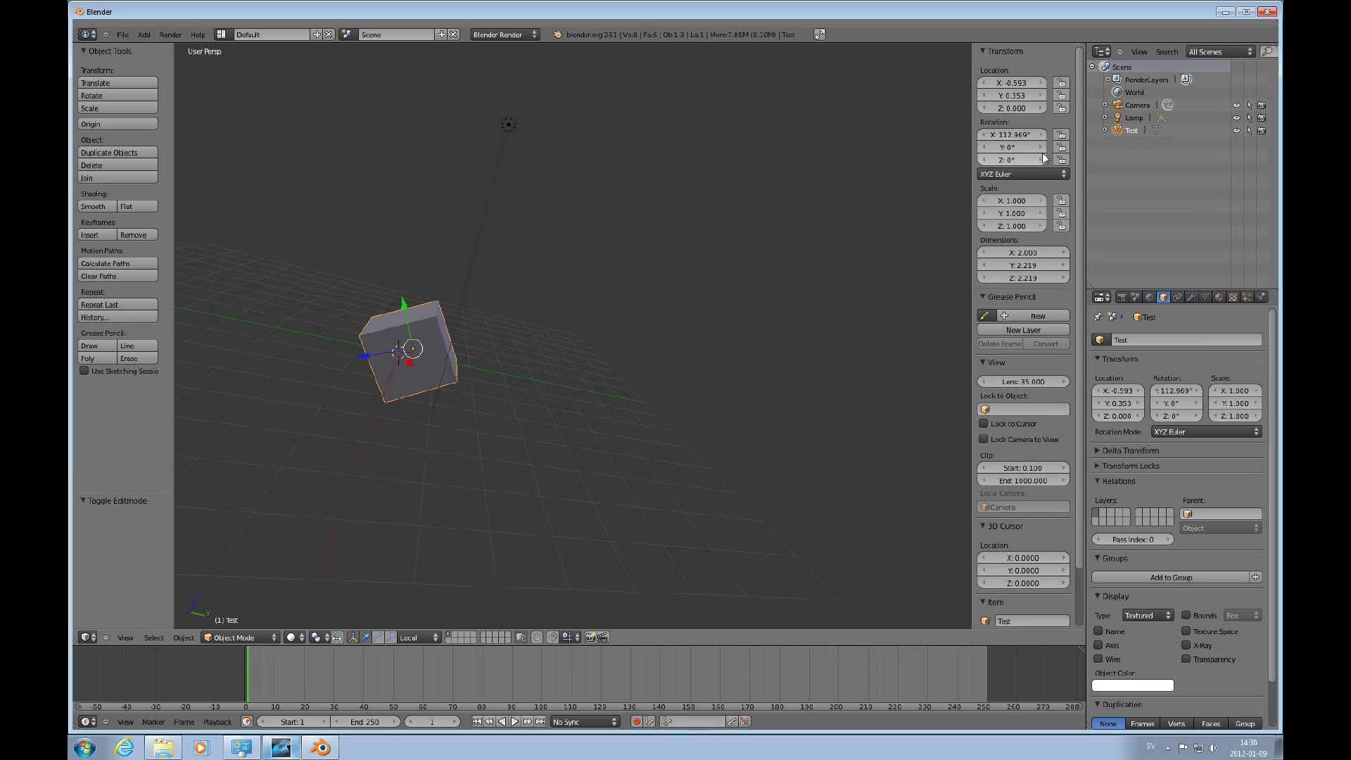
pyautogui.click(1019, 135)
pyautogui.write('0')
pyautogui.press('Return')
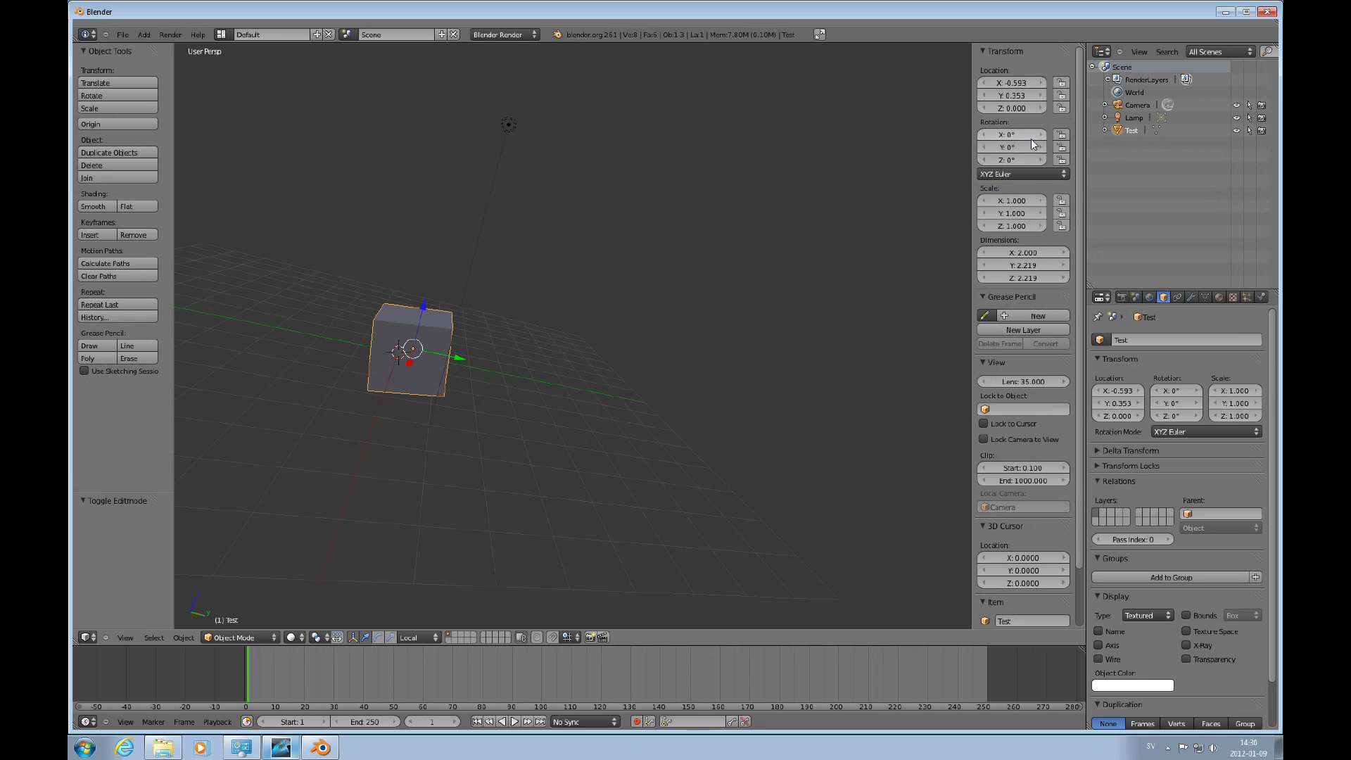
# Move the Test object along Y to location 1.266.
pyautogui.moveTo(375, 463); pyautogui.dragTo(449, 381, button='middle')
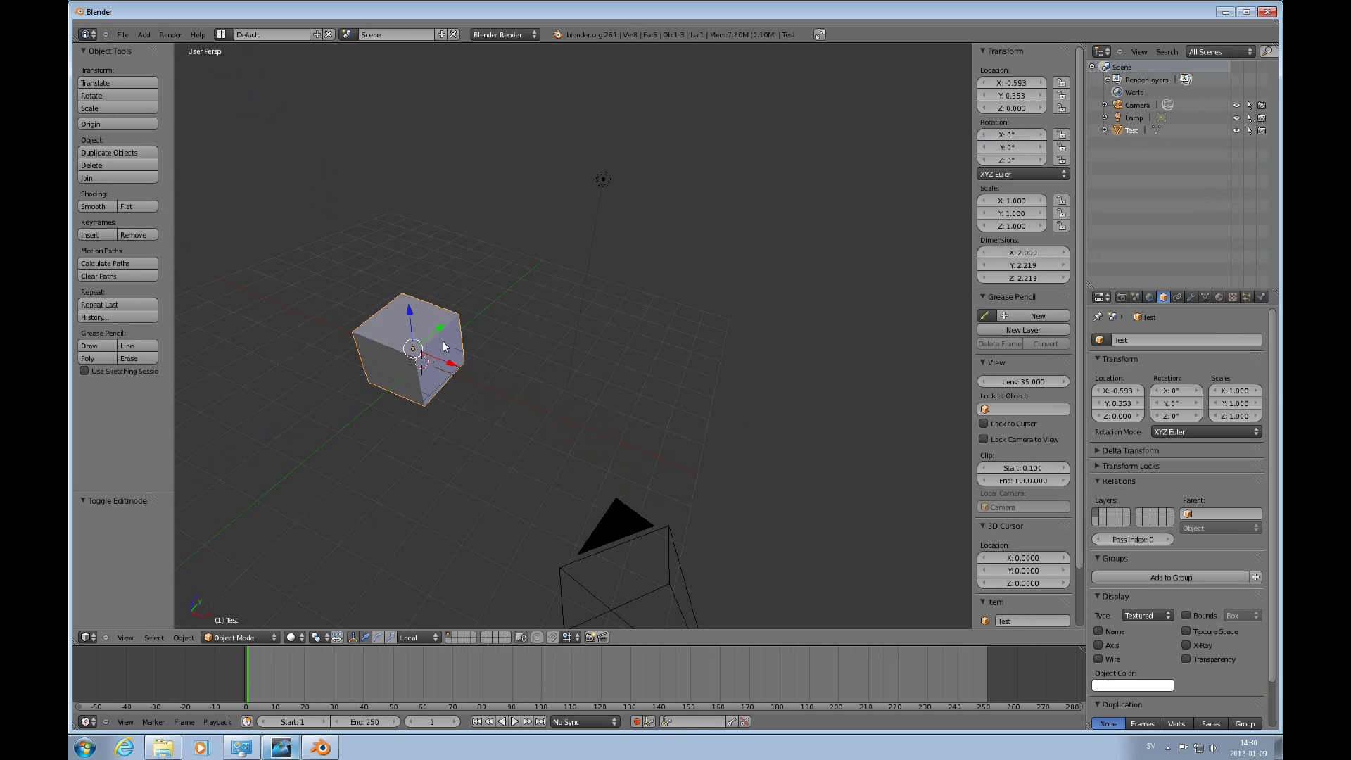
pyautogui.moveTo(446, 328)
pyautogui.mouseDown()
pyautogui.moveTo(458, 318)
pyautogui.moveTo(465, 341)
pyautogui.mouseUp()
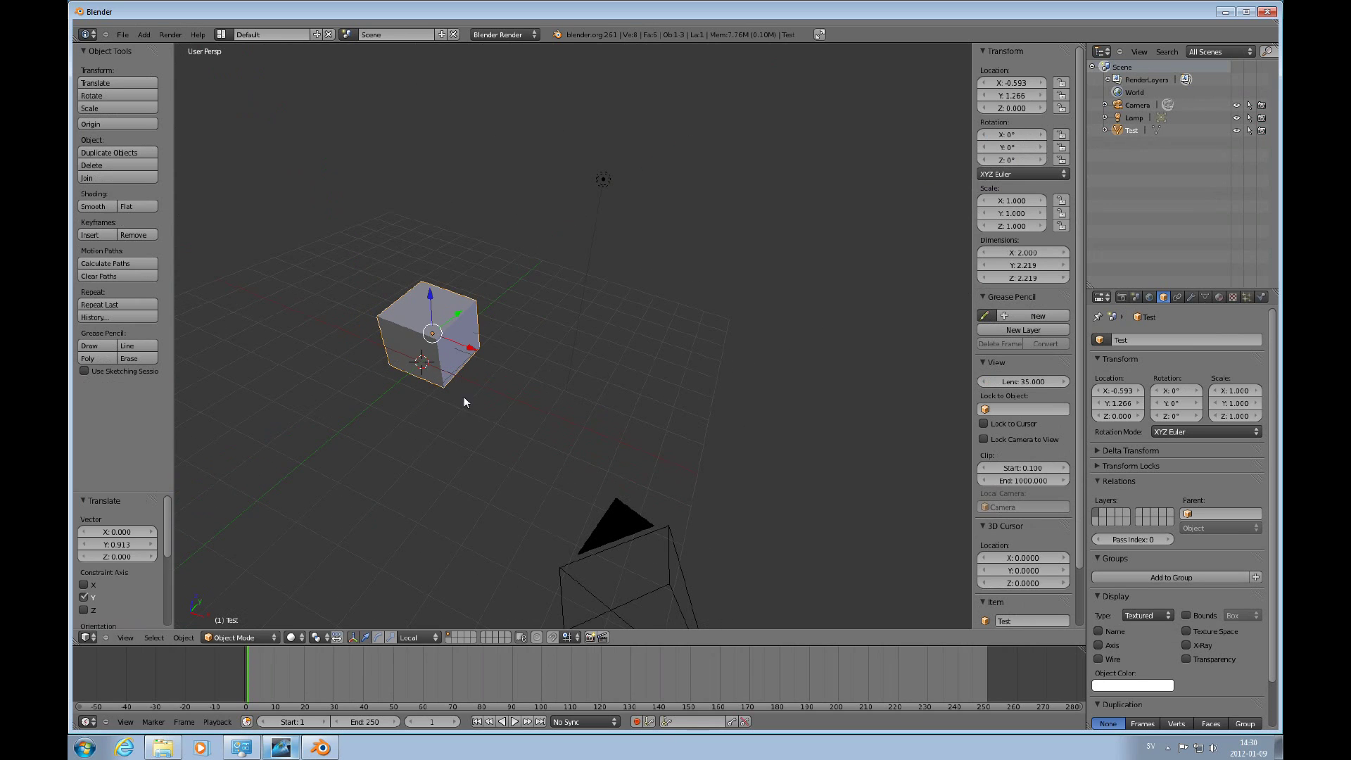
pyautogui.moveTo(466, 396); pyautogui.dragTo(386, 389, button='middle')
pyautogui.scroll(4, 452, 368)
pyautogui.scroll(-2, 453, 368)
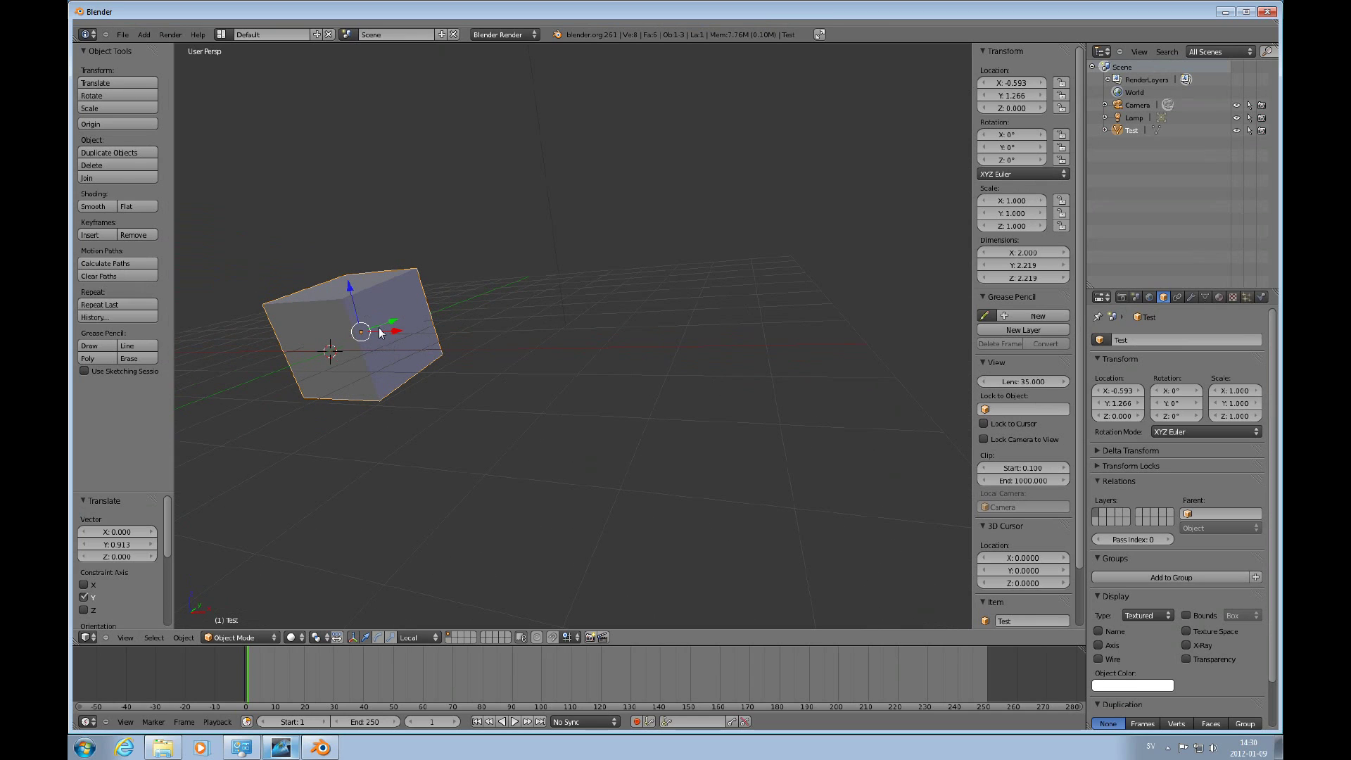
# In Edit Mode, nudge the cube's mesh along X to median 0.04175.
pyautogui.press('Tab')
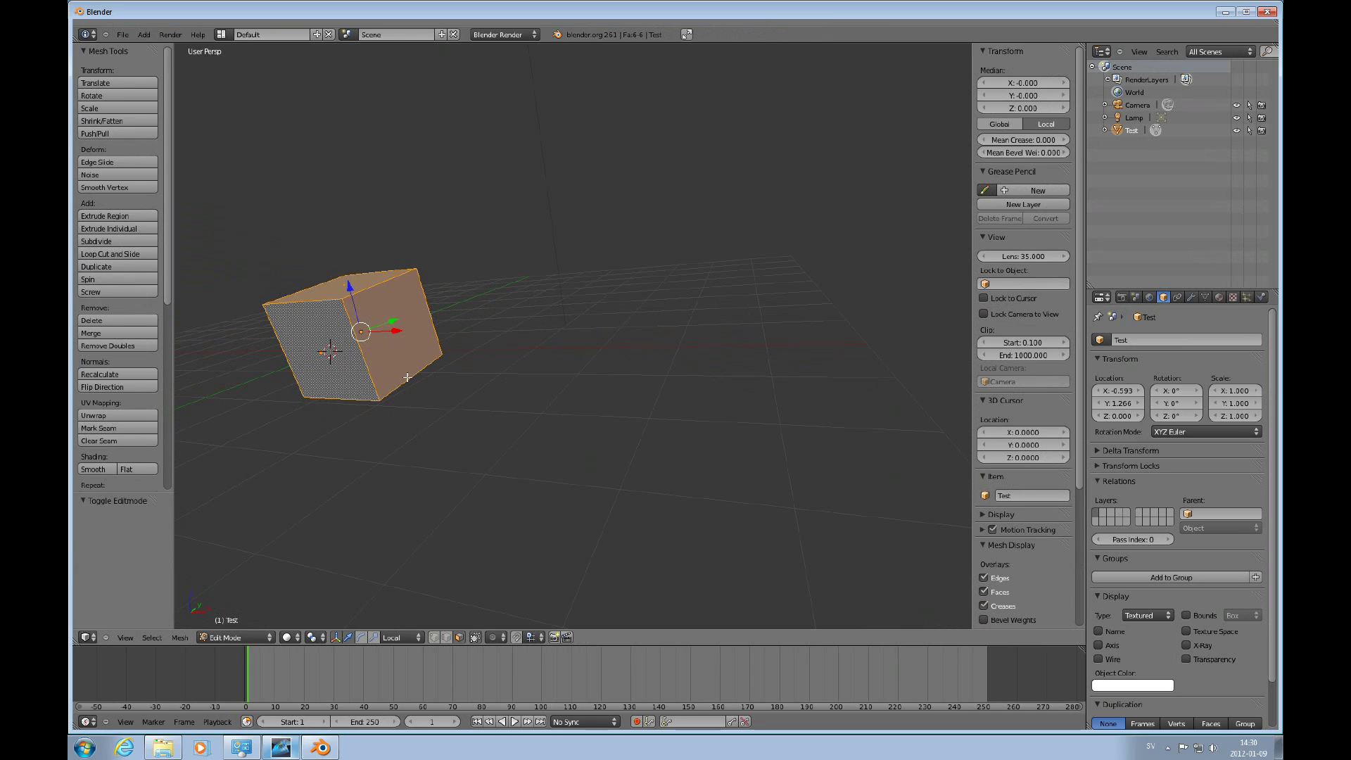
pyautogui.moveTo(428, 380); pyautogui.dragTo(454, 358, button='middle')
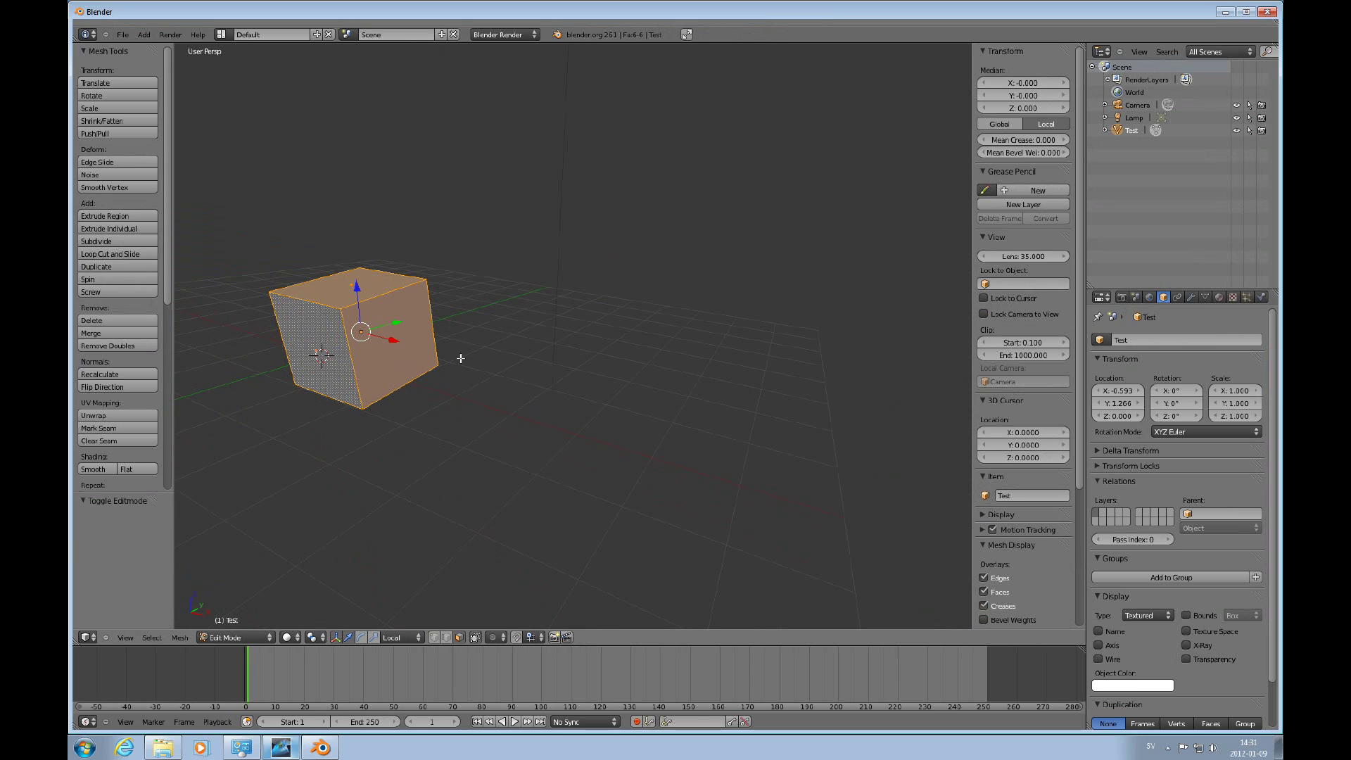
pyautogui.moveTo(395, 341); pyautogui.dragTo(402, 343)
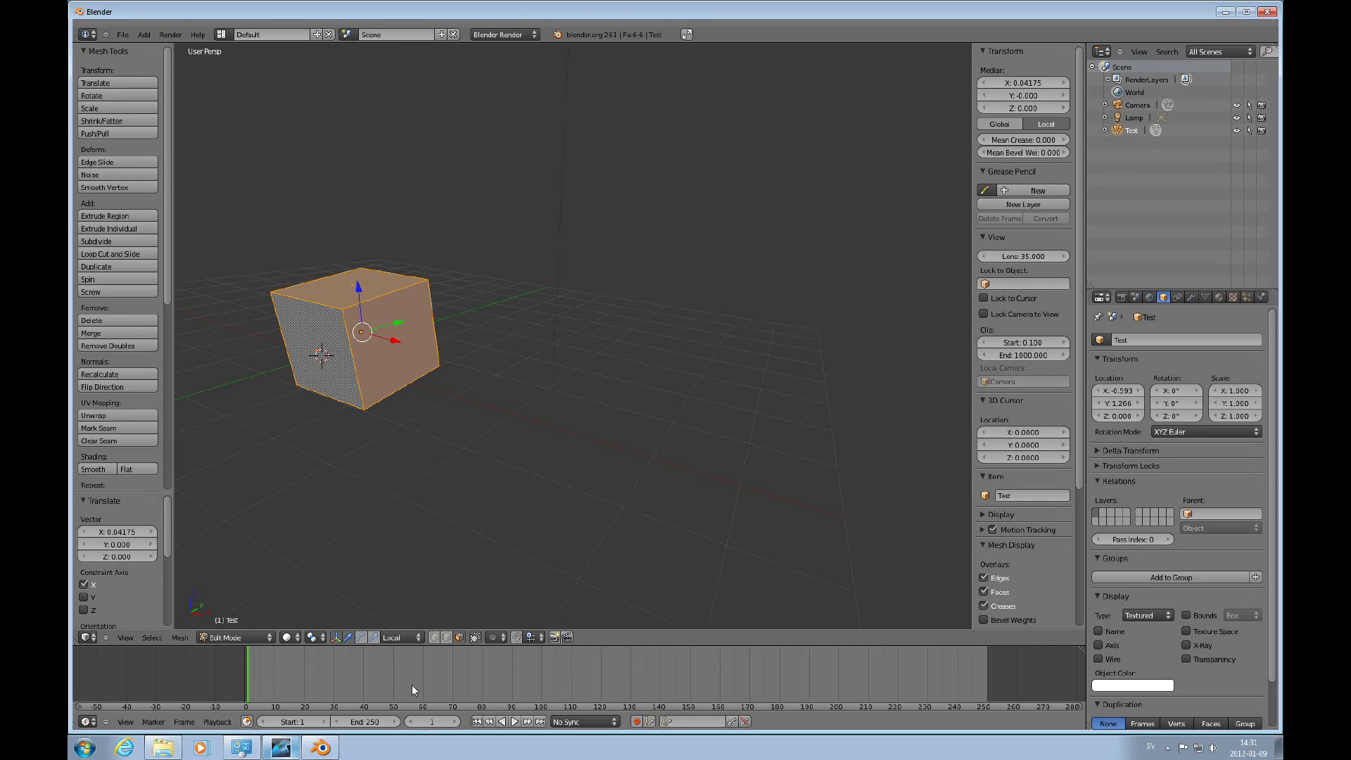
# Switch the transform orientation to Global, then change it to Gimbal.
pyautogui.click(415, 638)
pyautogui.click(402, 625)
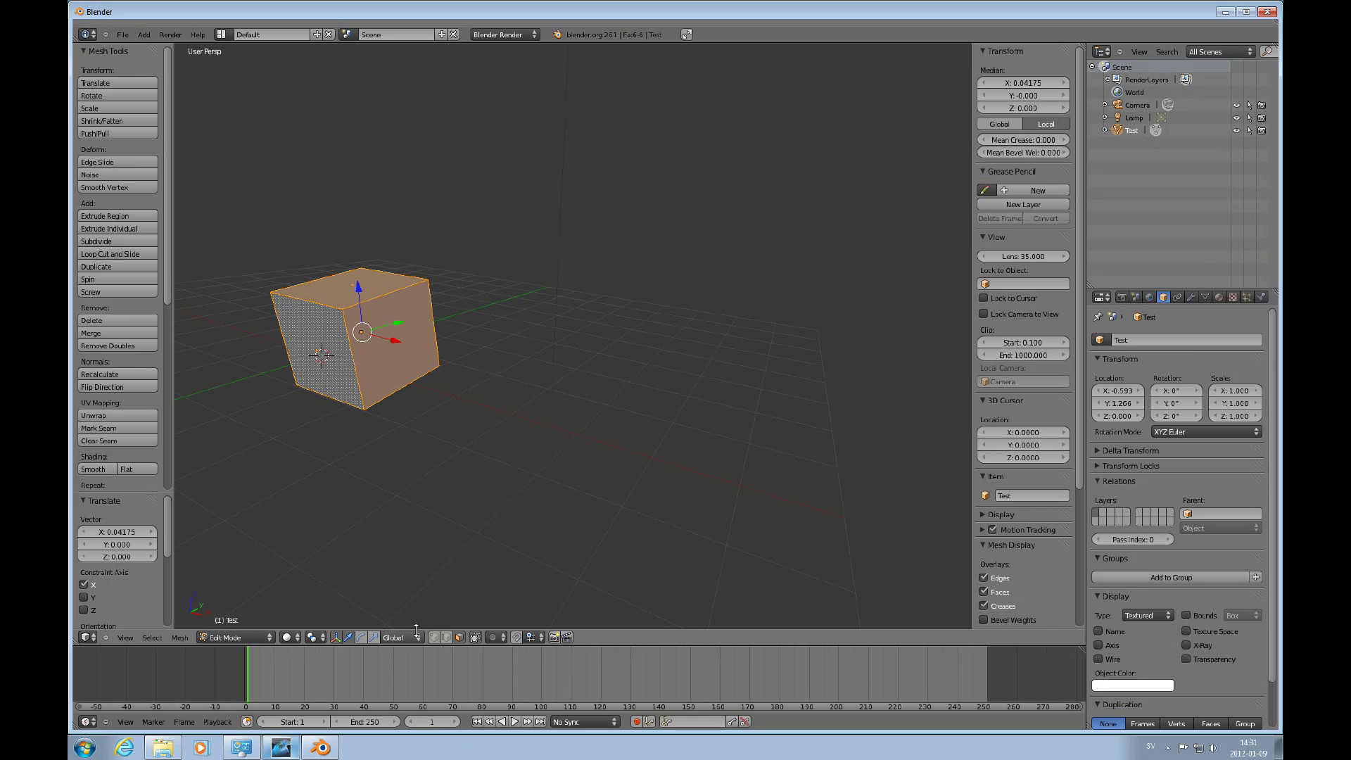
pyautogui.click(421, 636)
pyautogui.click(415, 596)
# From the top view, delete all of the cube's vertices.
pyautogui.press('KP_7')
pyautogui.scroll(-4, 442, 466)
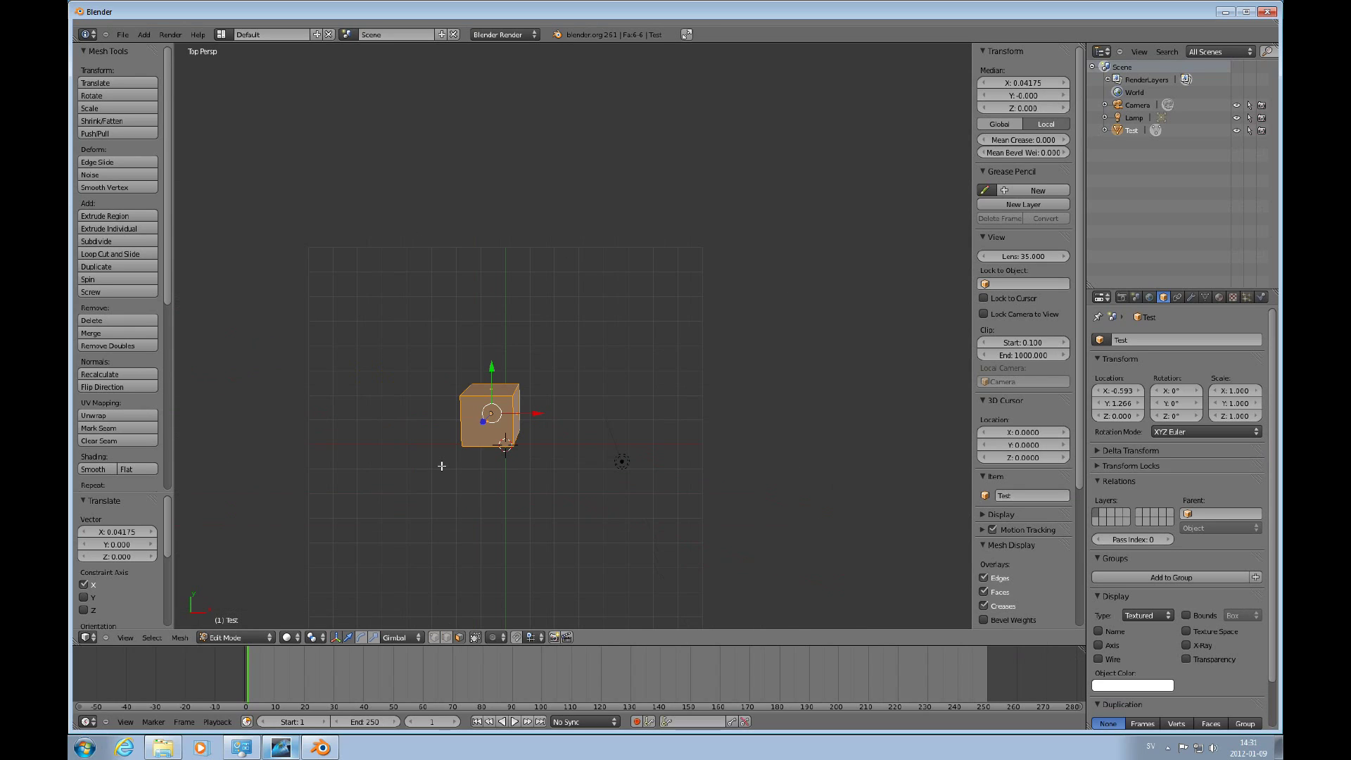
pyautogui.press('x')
pyautogui.click(497, 438)
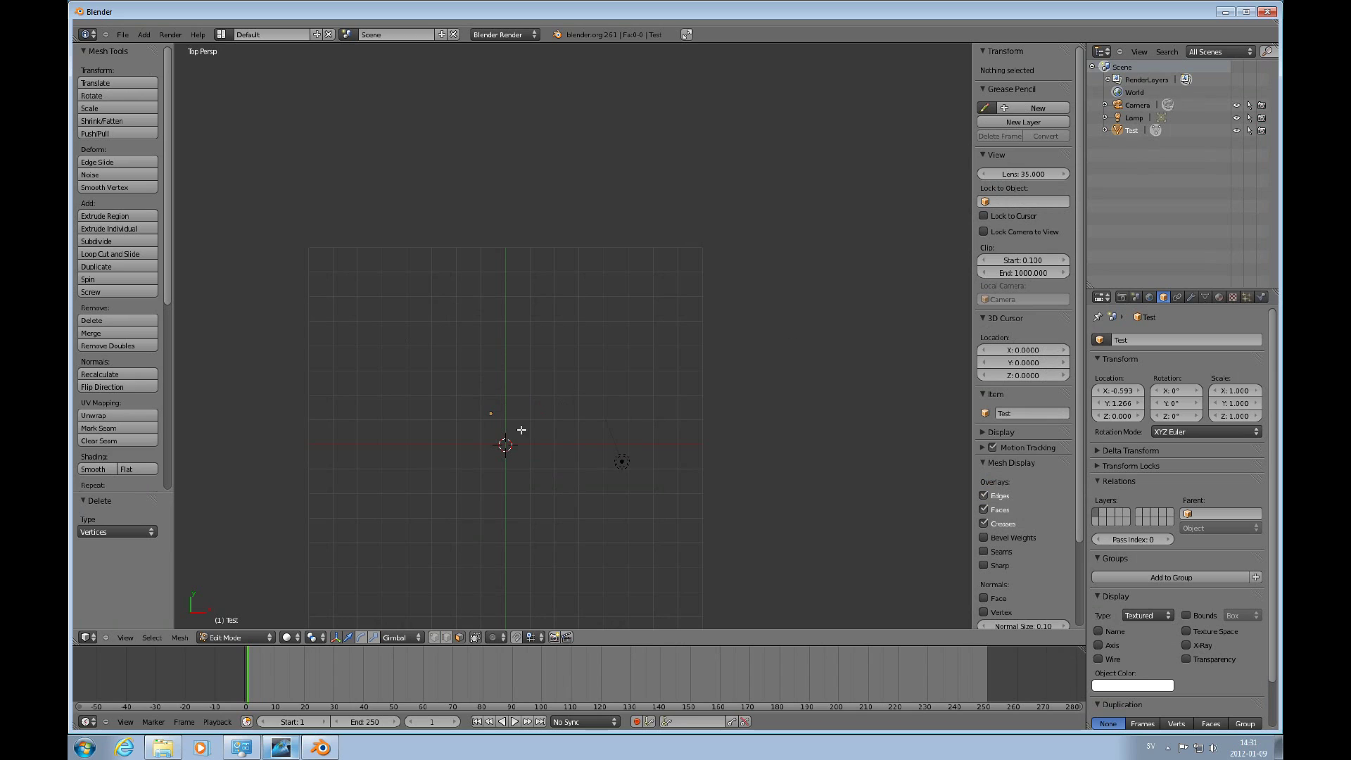
# Back in Object Mode, move Test to X 0.427 and Y 0.826.
pyautogui.press('Tab')
pyautogui.moveTo(535, 420)
pyautogui.mouseDown()
pyautogui.moveTo(583, 411)
pyautogui.moveTo(515, 408)
pyautogui.mouseUp()
pyautogui.moveTo(544, 457); pyautogui.dragTo(503, 483, button='middle')
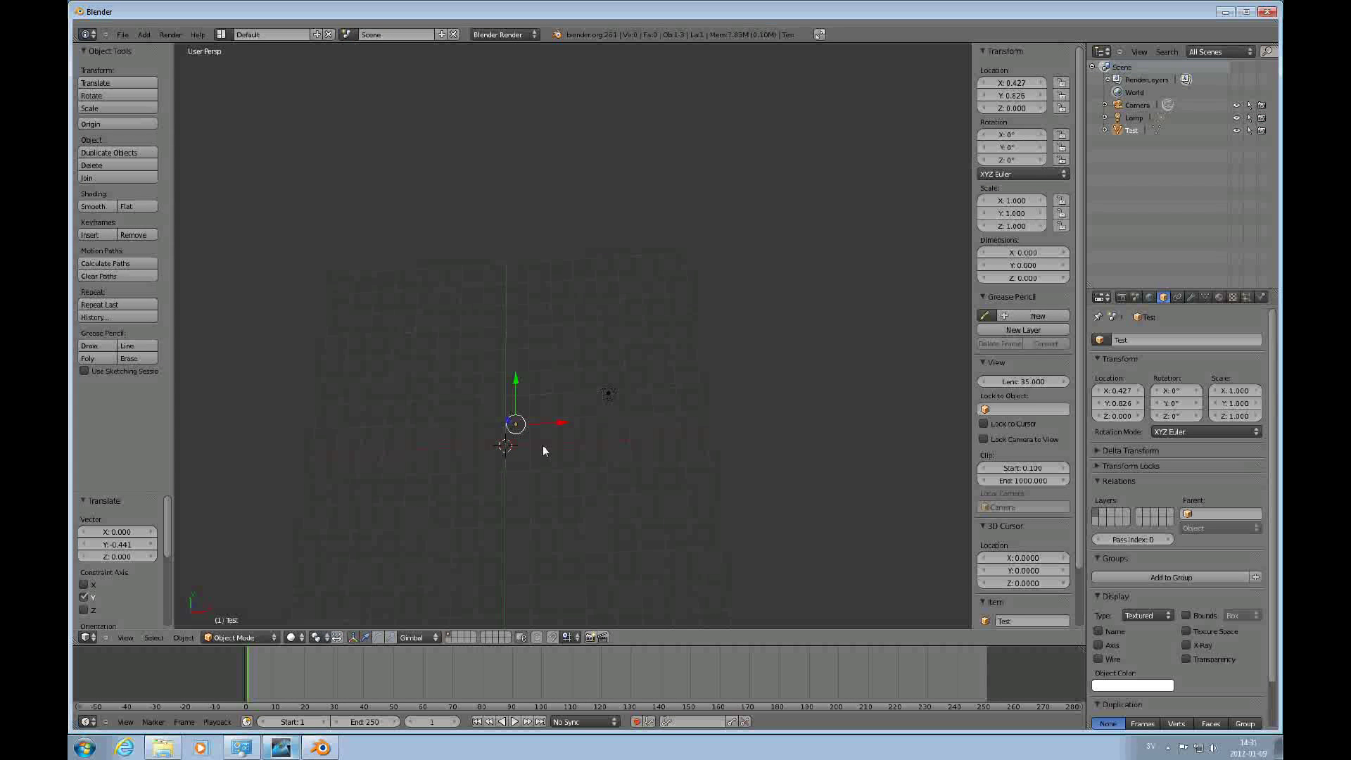
# In Edit Mode, add a cone mesh to the Test object.
pyautogui.click(272, 639)
pyautogui.click(254, 611)
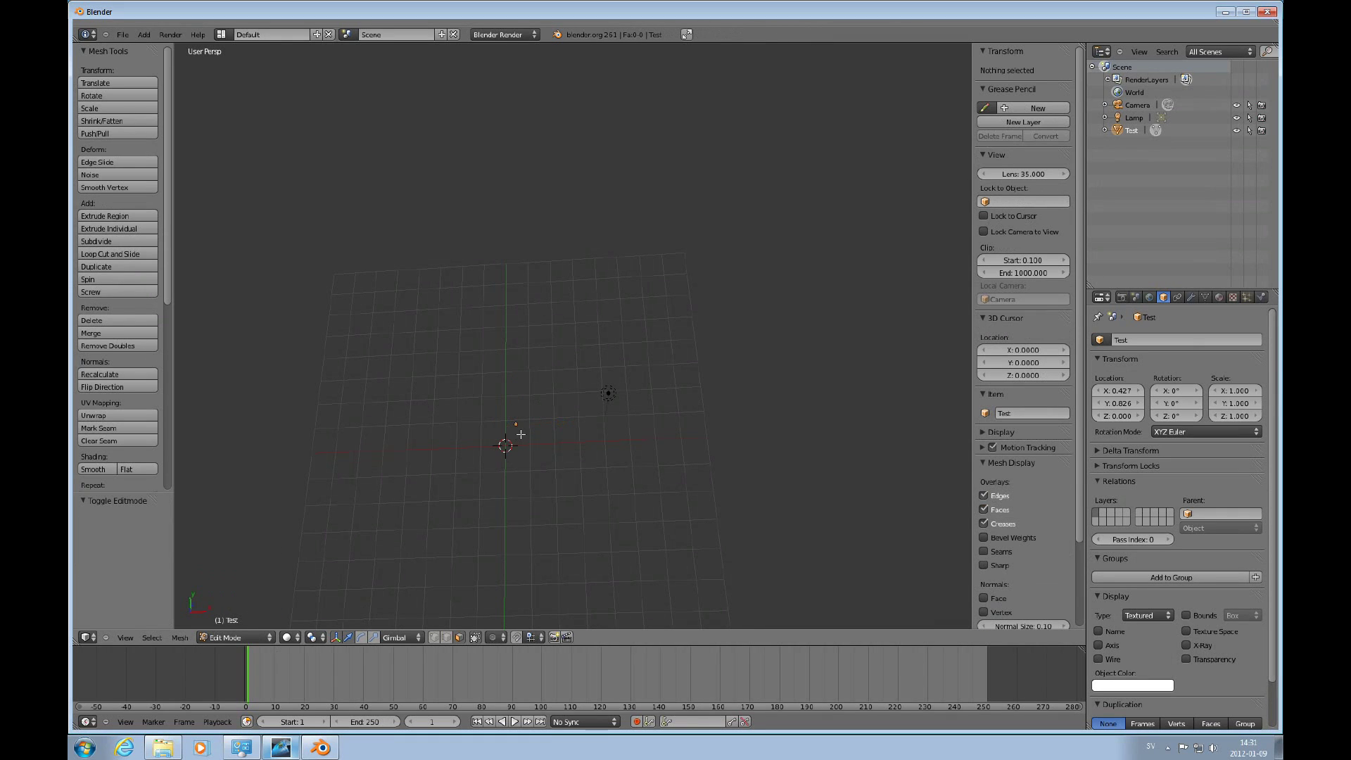
pyautogui.hotkey('shift', 'a')
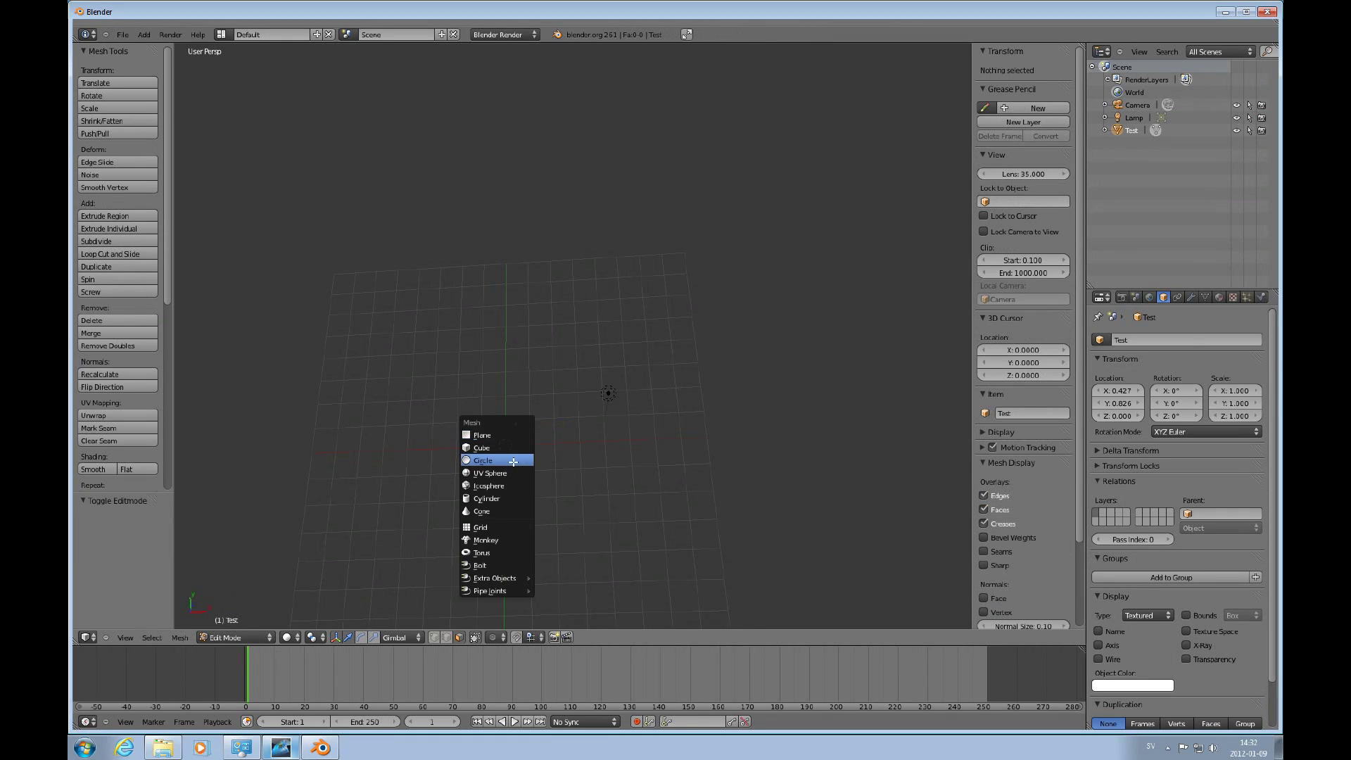
pyautogui.click(493, 511)
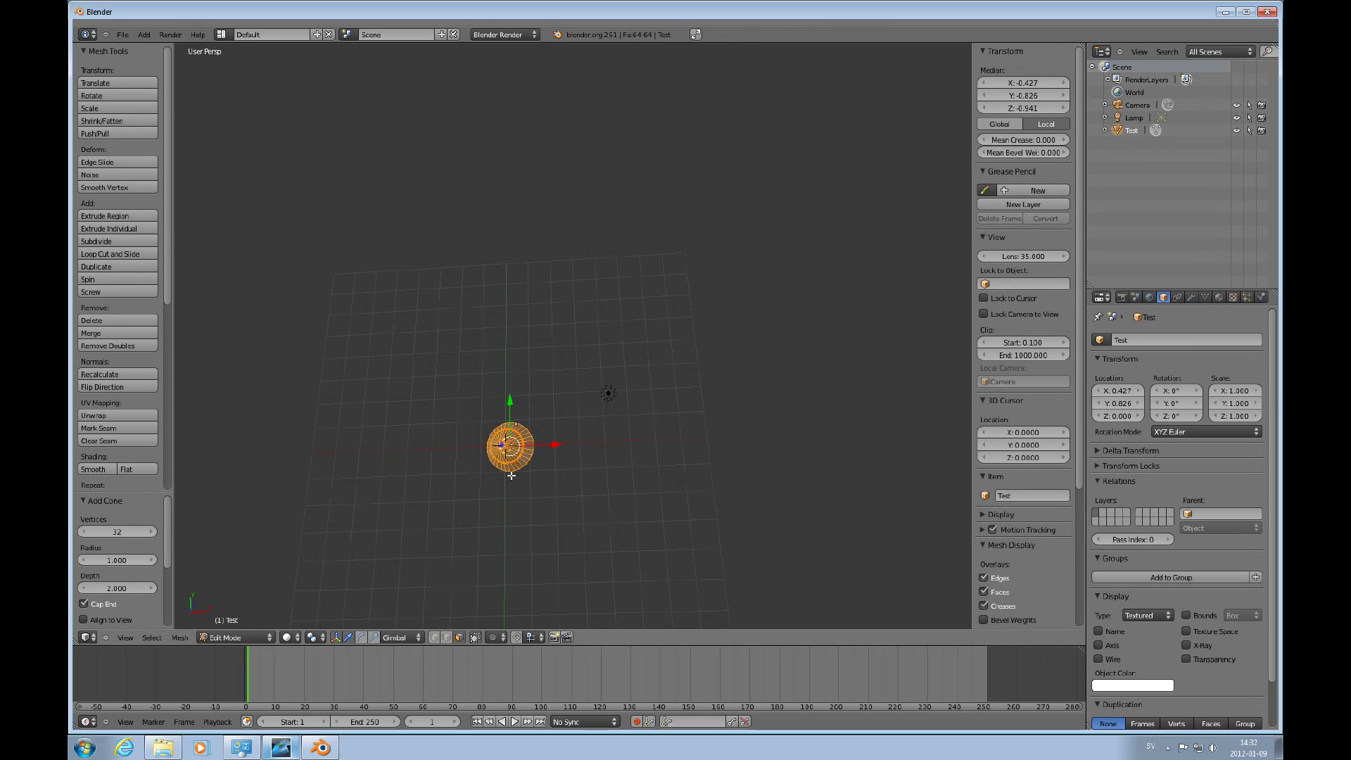
# In Object Mode, move the cone along X to 0.602 and expand Test in the Outliner.
pyautogui.press('Tab')
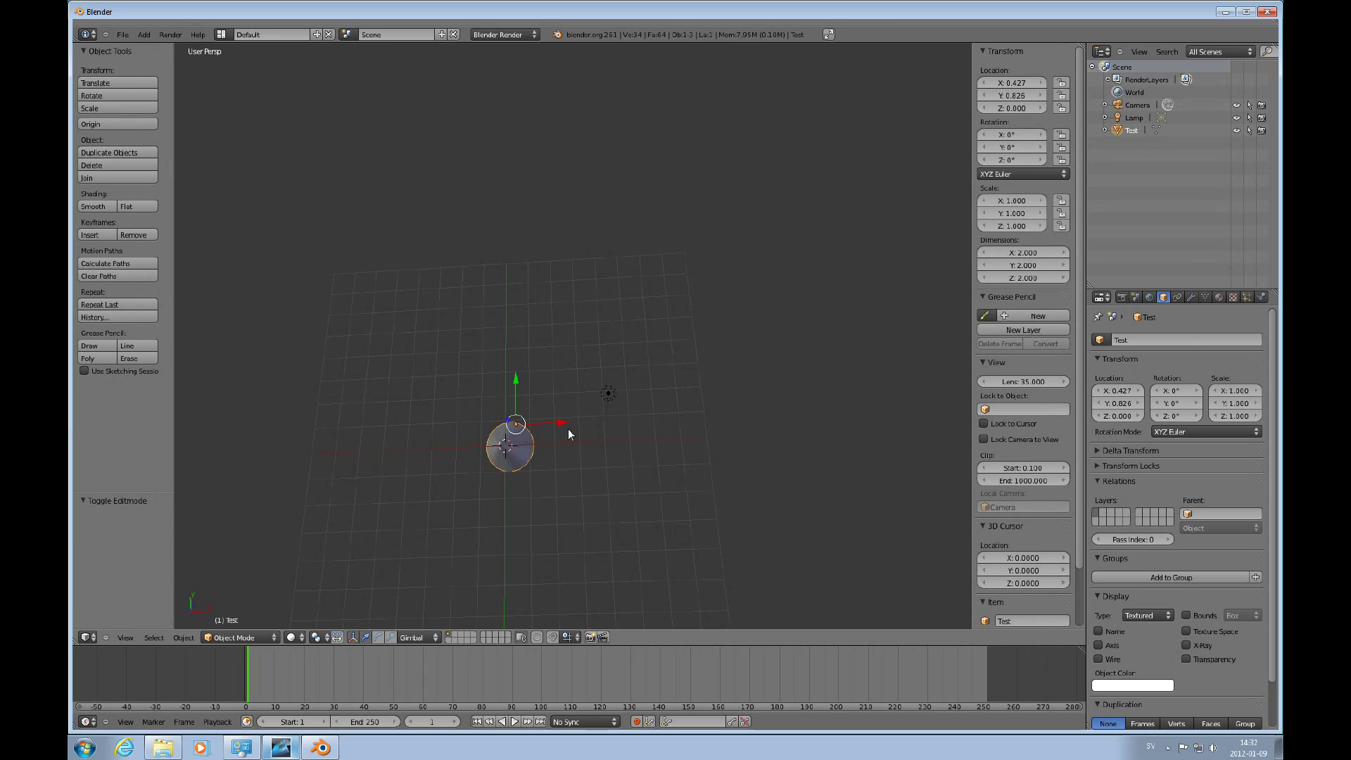
pyautogui.moveTo(569, 422)
pyautogui.mouseDown()
pyautogui.moveTo(606, 422)
pyautogui.moveTo(574, 440)
pyautogui.mouseUp()
pyautogui.moveTo(588, 467); pyautogui.dragTo(624, 463, button='middle')
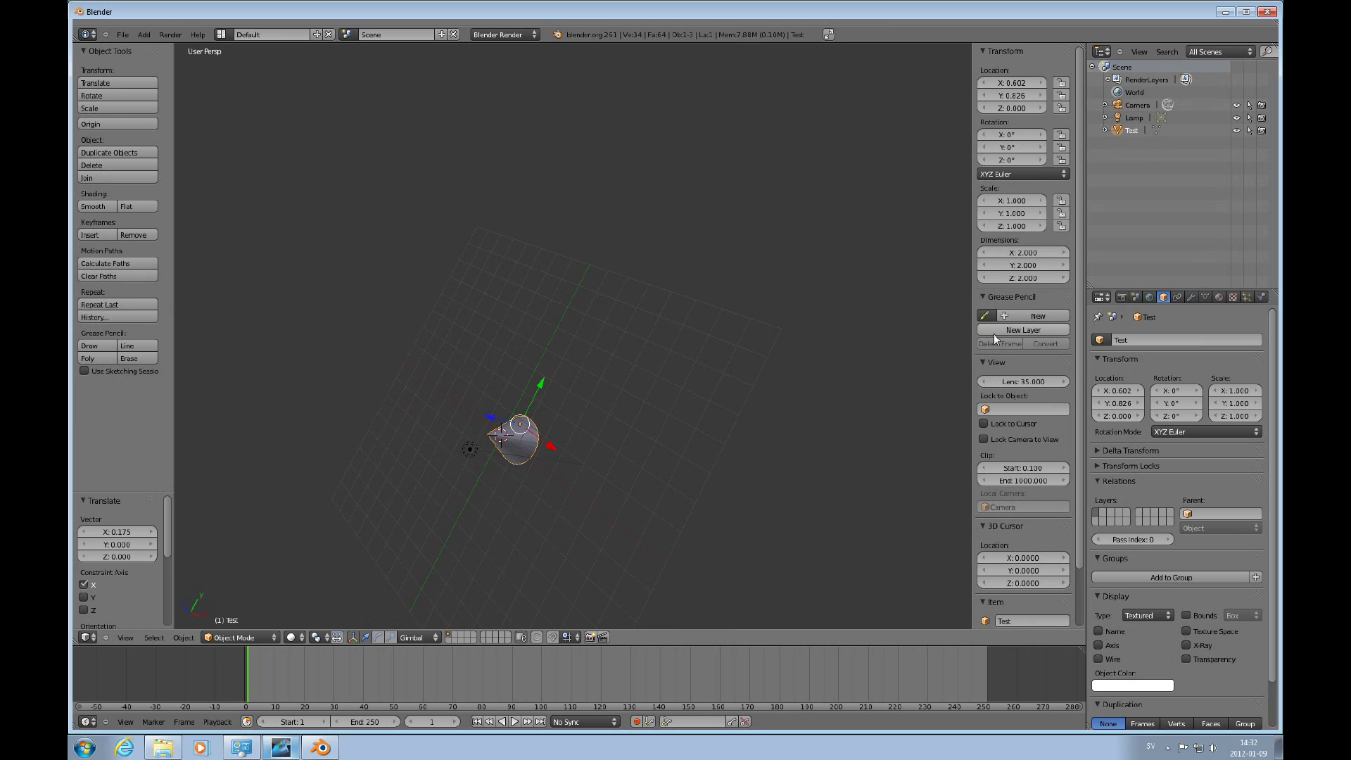
pyautogui.click(1105, 131)
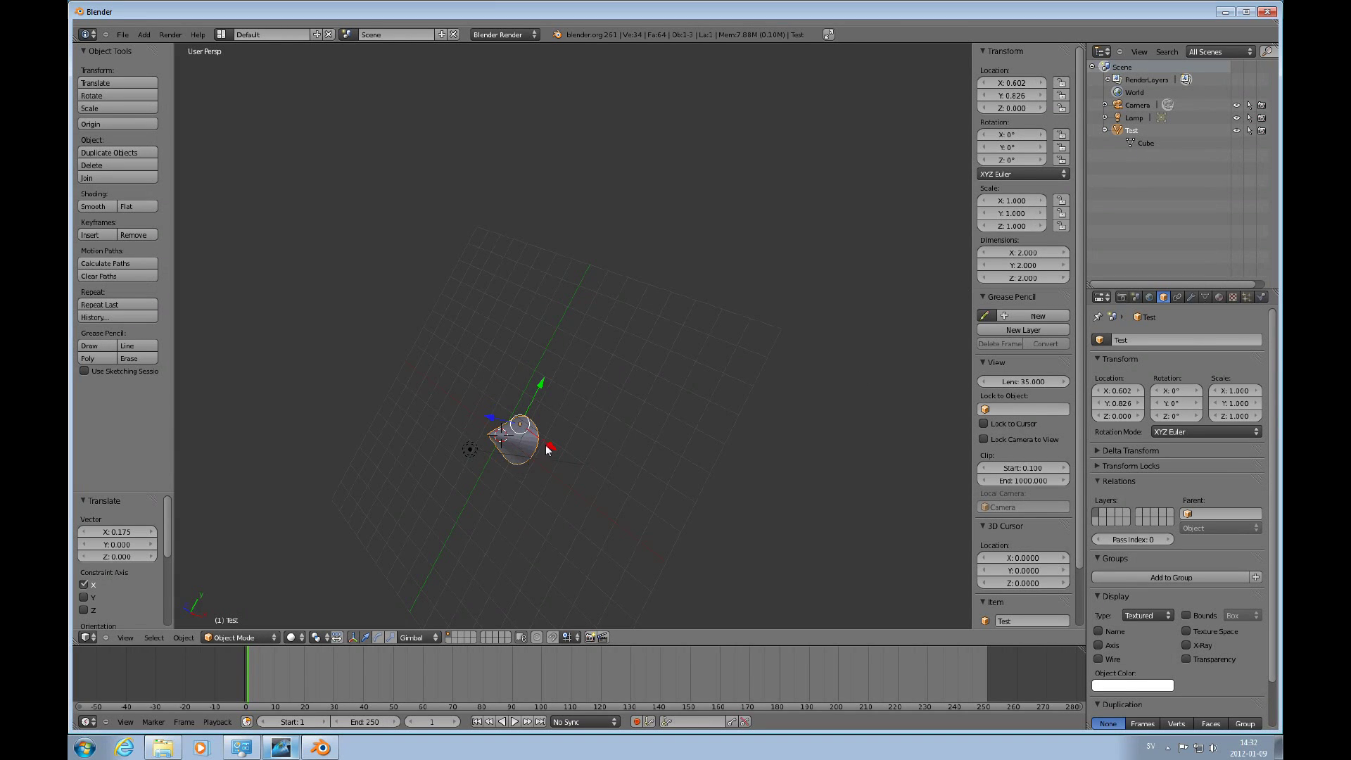
# Drag the cone to X 0.984 and raise it to Z 1.235.
pyautogui.moveTo(548, 449)
pyautogui.mouseDown(button='middle')
pyautogui.moveTo(537, 445)
pyautogui.moveTo(504, 512)
pyautogui.moveTo(543, 429)
pyautogui.moveTo(540, 444)
pyautogui.mouseUp(button='middle')
pyautogui.moveTo(557, 454); pyautogui.dragTo(544, 406)
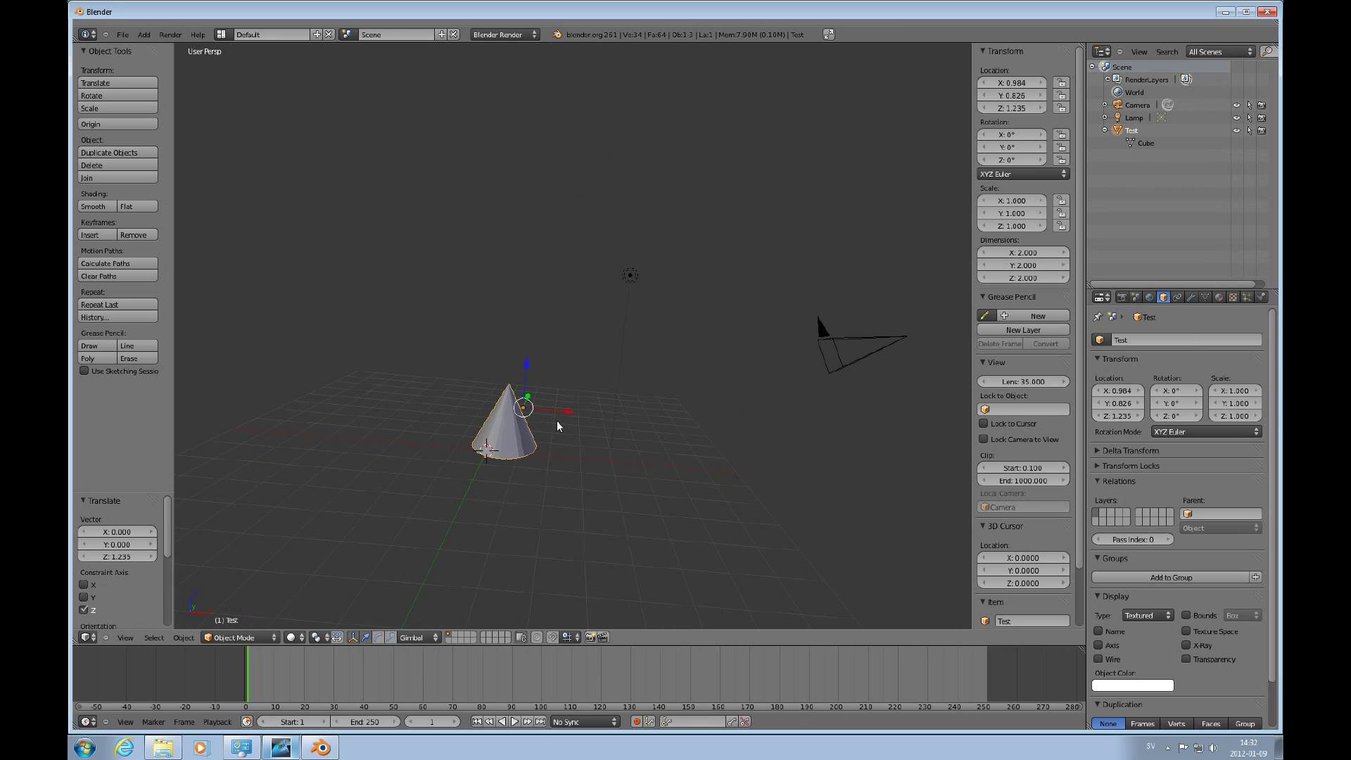
pyautogui.moveTo(555, 426); pyautogui.dragTo(484, 442, button='middle')
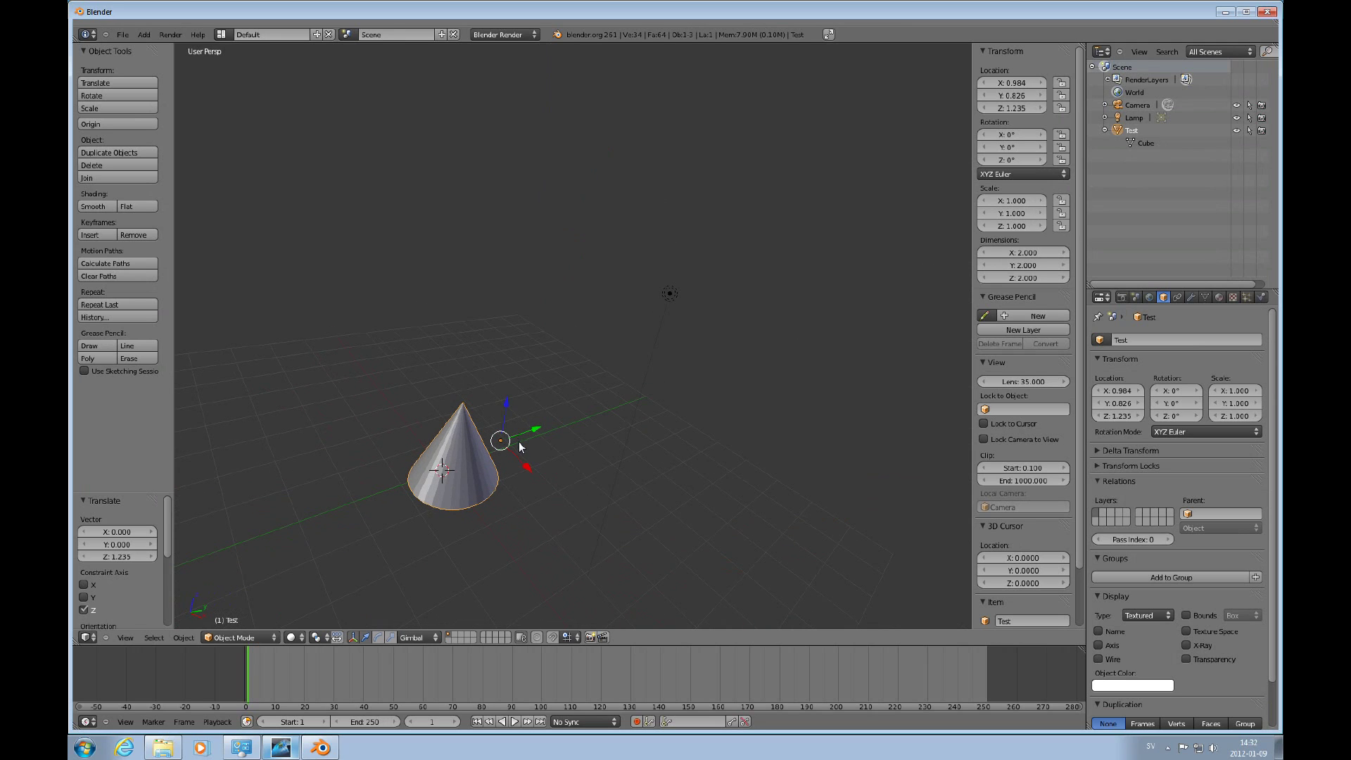